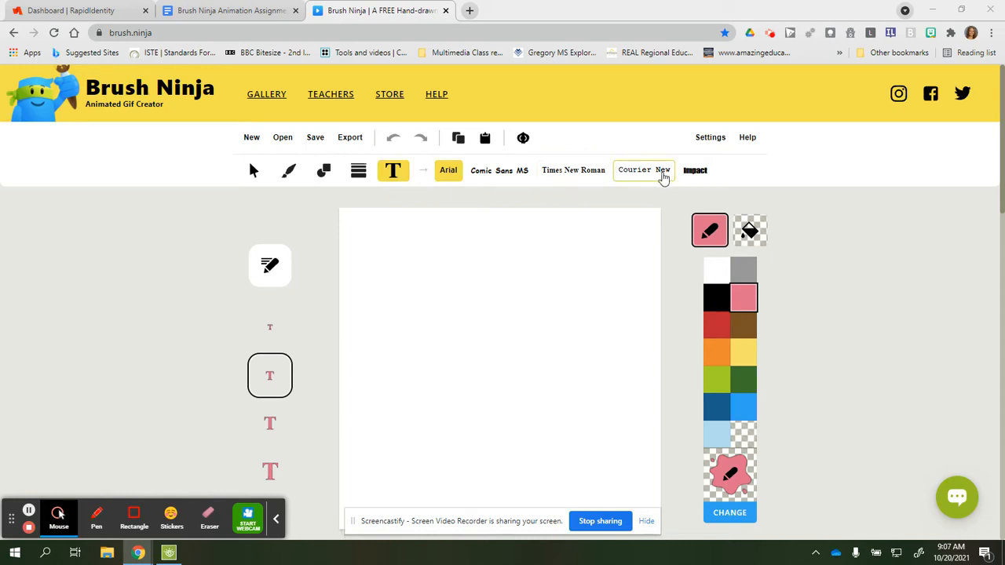
Place the letter H as Comic Sans MS text on the left half of the canvas.
left_click(452, 172)
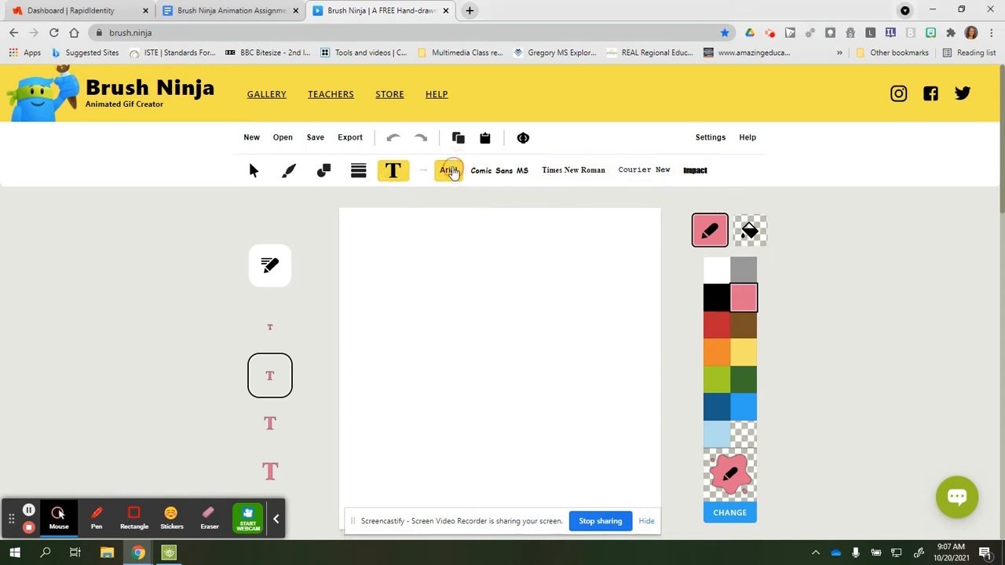
left_click(501, 177)
left_click(393, 283)
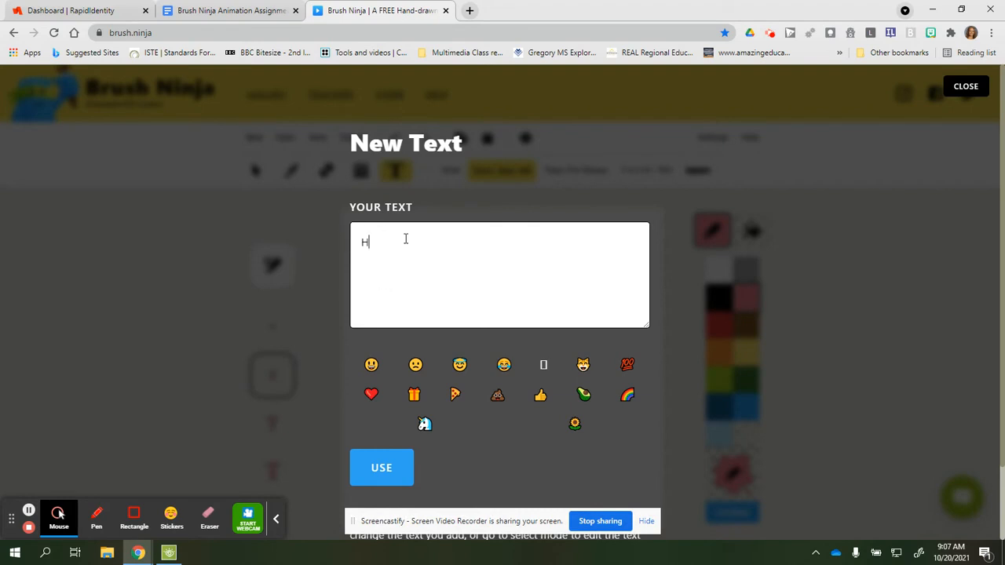
left_click(382, 468)
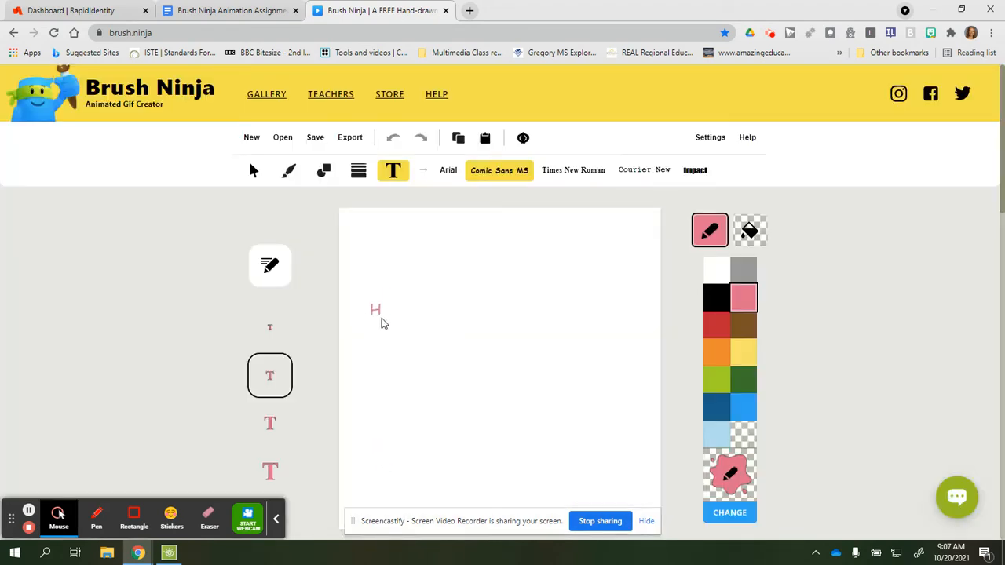
left_click(398, 338)
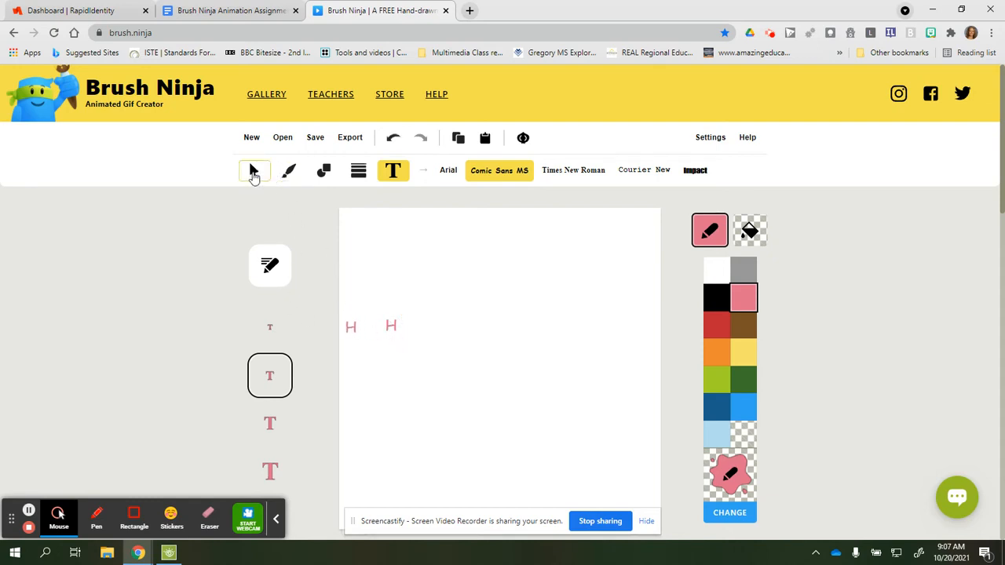
Select the placed letter H and enlarge it to roughly twice its size.
left_click(253, 172)
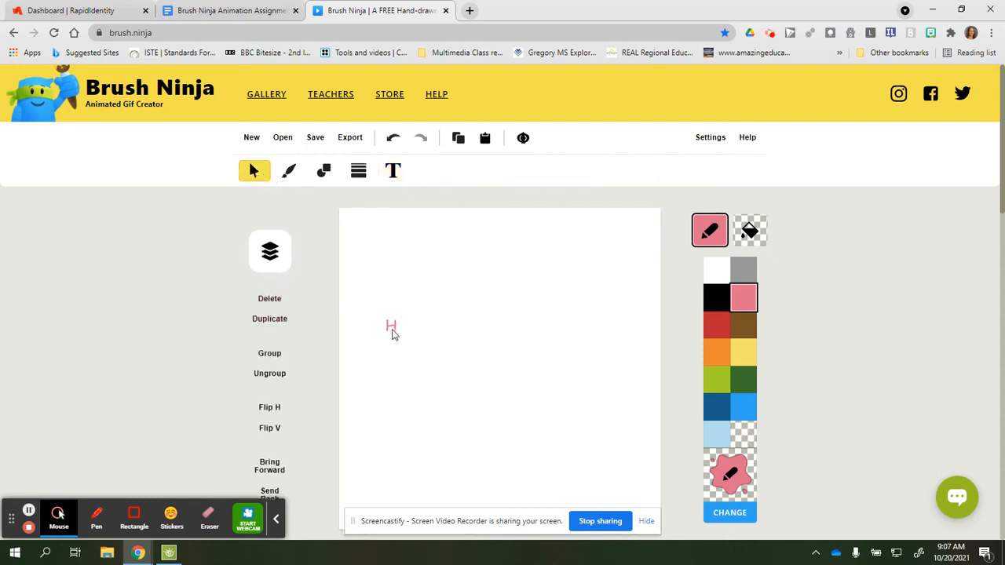
left_click(393, 331)
left_click(254, 172)
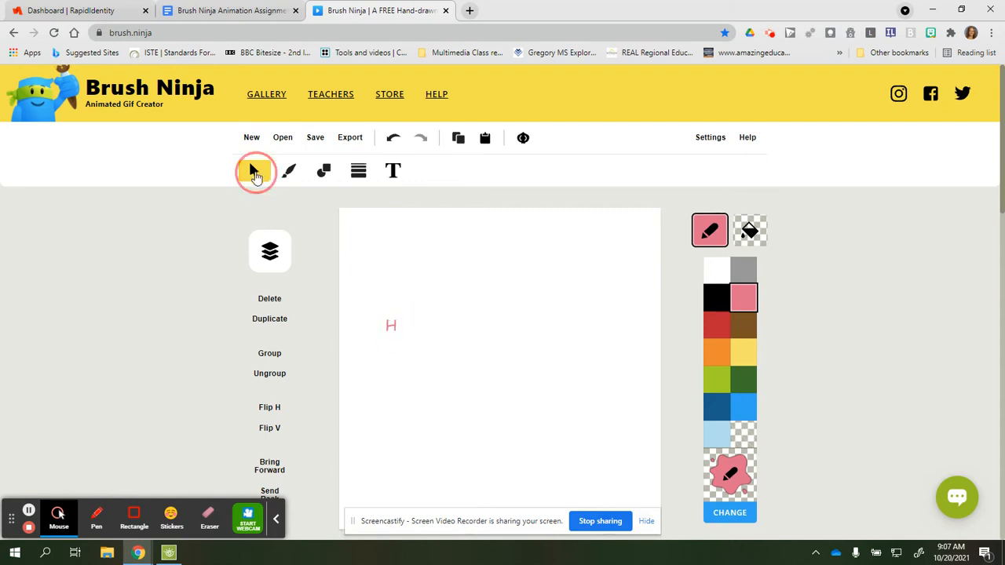
left_click(394, 326)
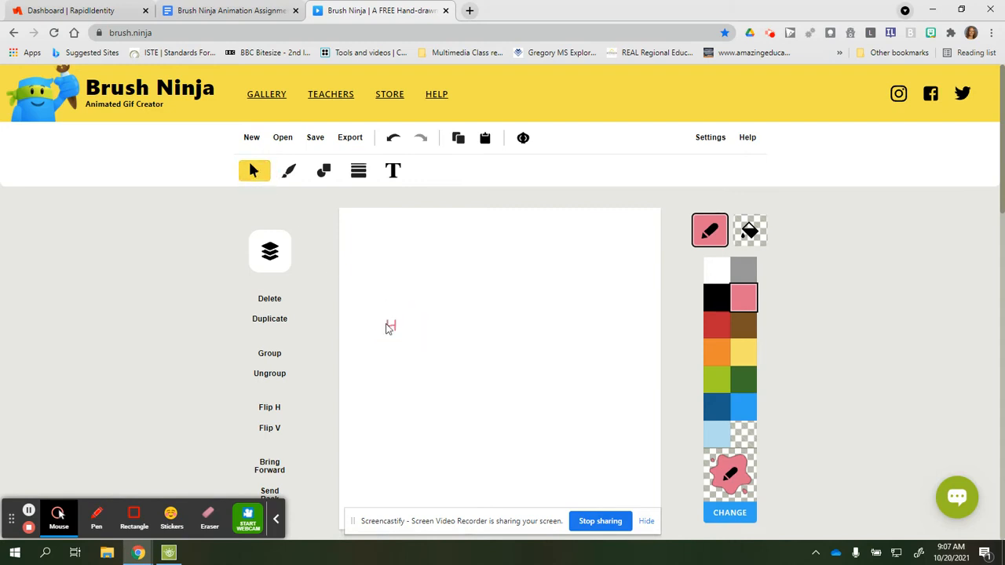
left_click(390, 324)
scroll(390, 322, "down", 2)
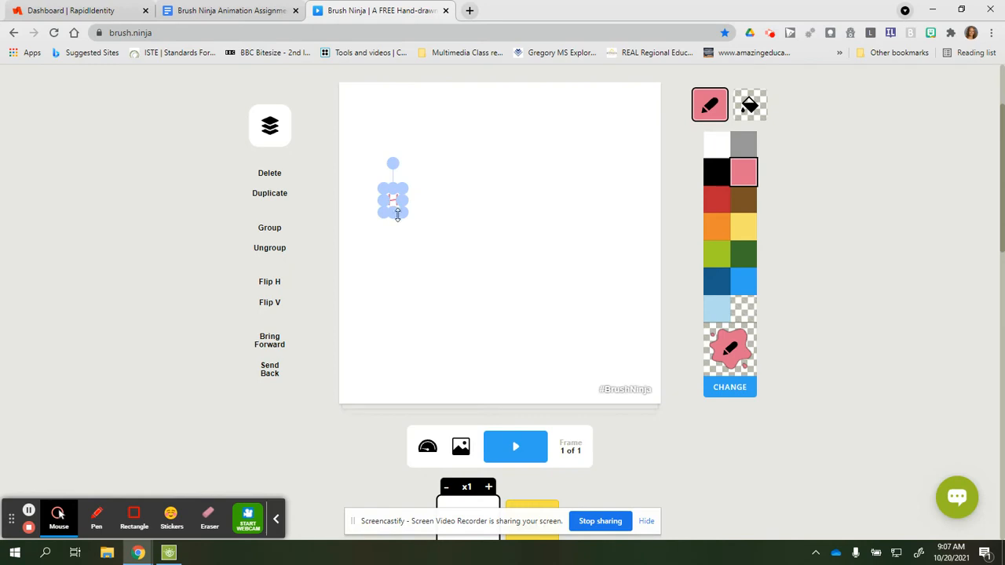
left_click_drag(402, 212, 427, 246)
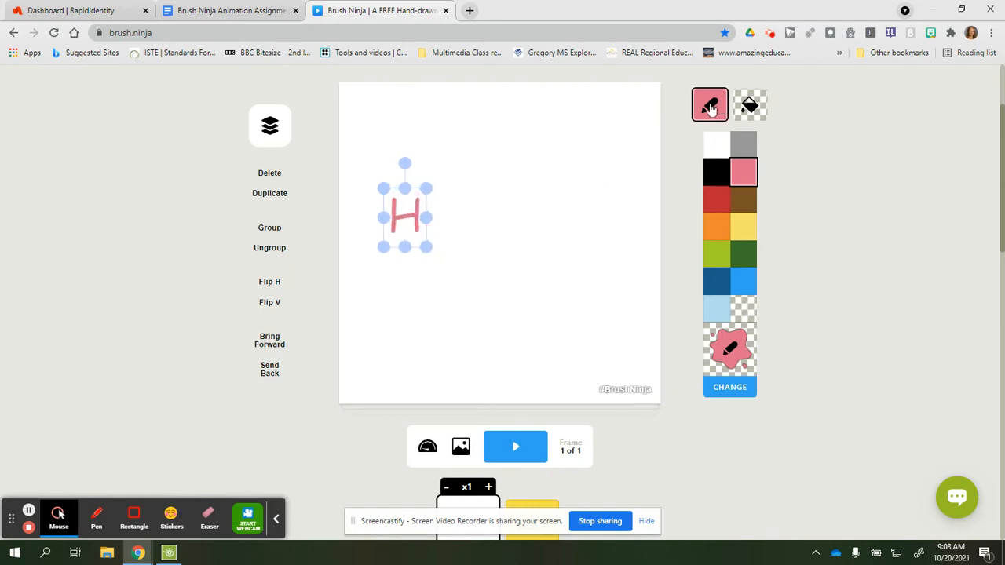
Give the H a black outline and a light blue fill.
left_click(713, 174)
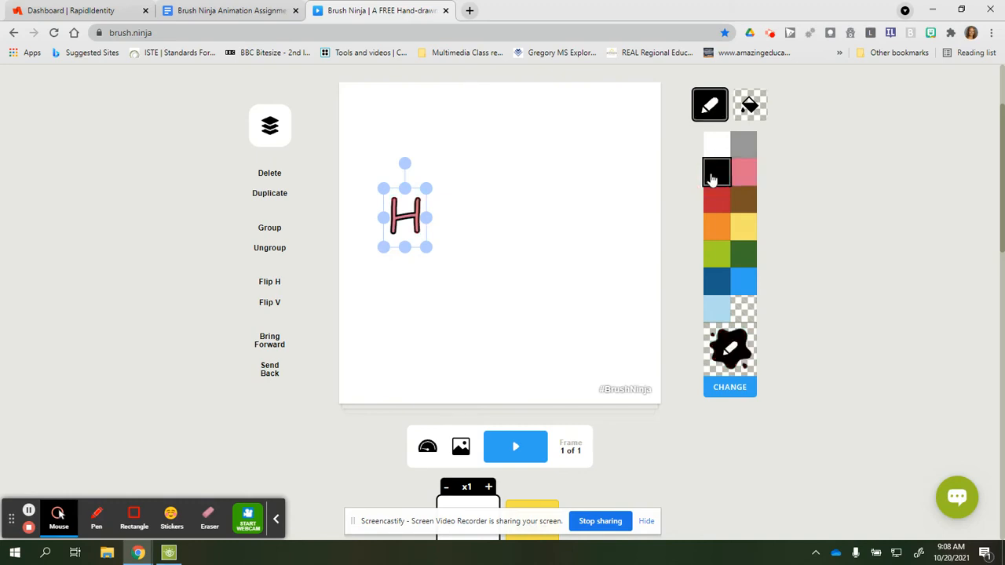
left_click(751, 106)
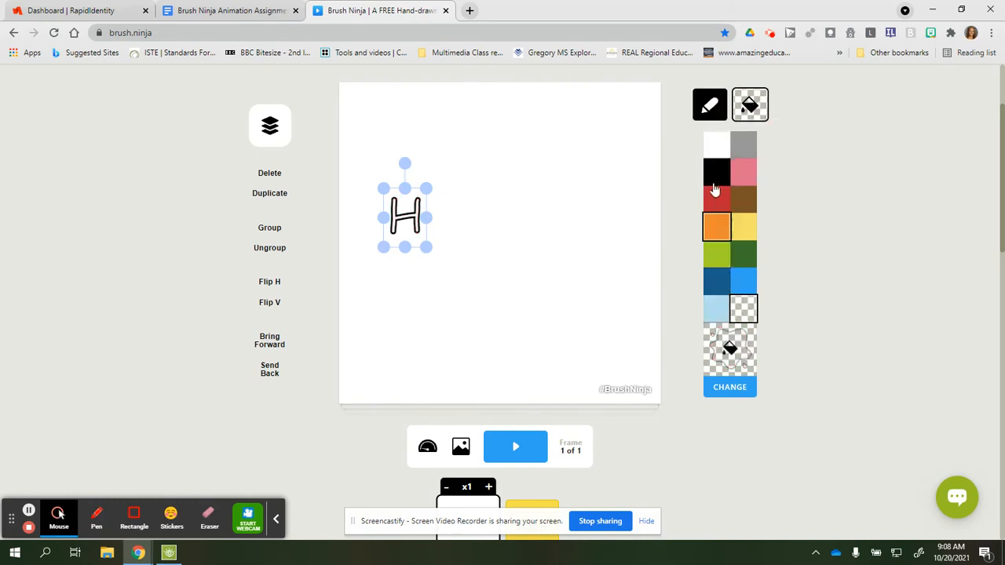
left_click(718, 307)
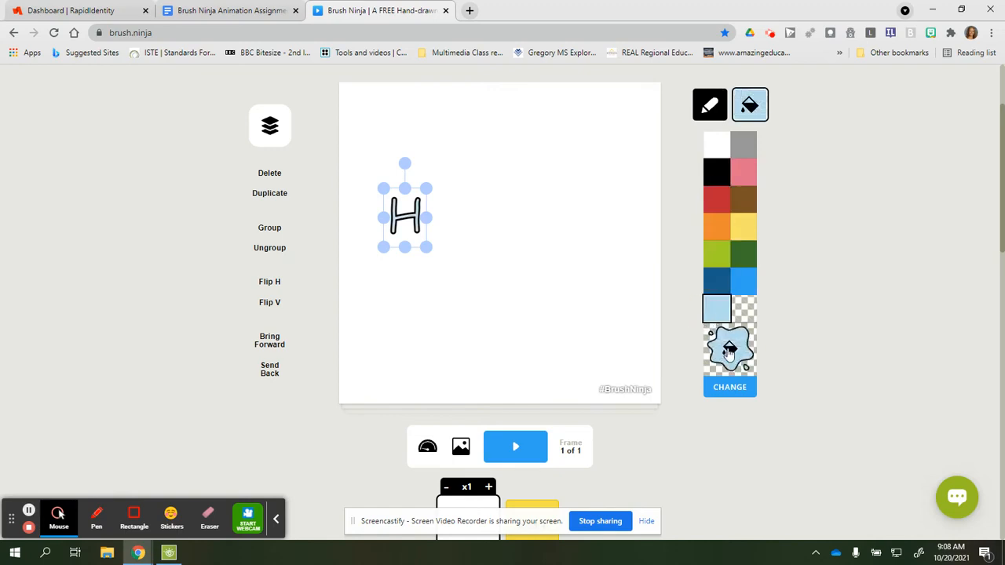
Change the H's fill to a custom, more saturated blue and enlarge the letter slightly.
left_click(728, 351)
left_click(520, 263)
left_click(553, 254)
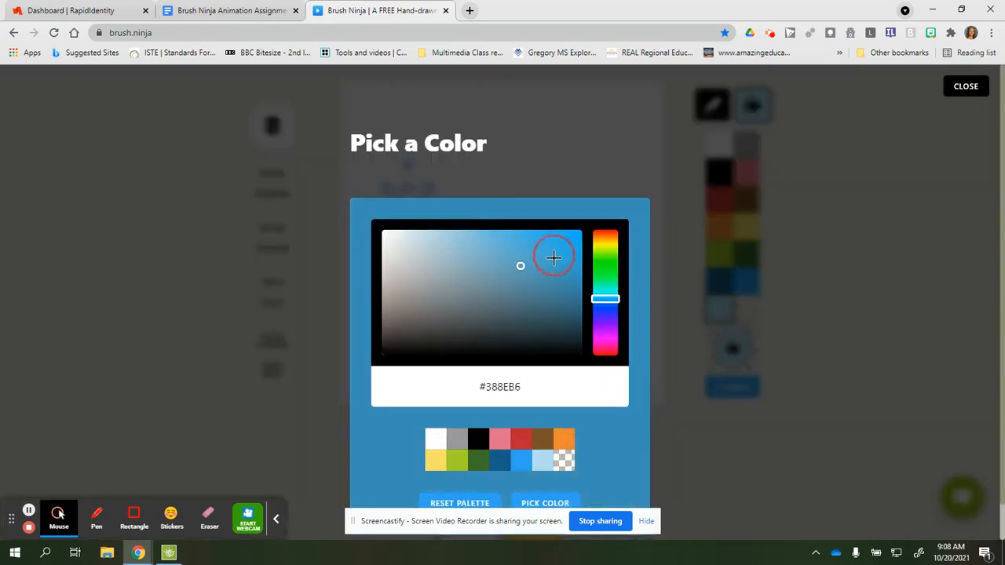
left_click(547, 503)
left_click_drag(421, 248, 433, 257)
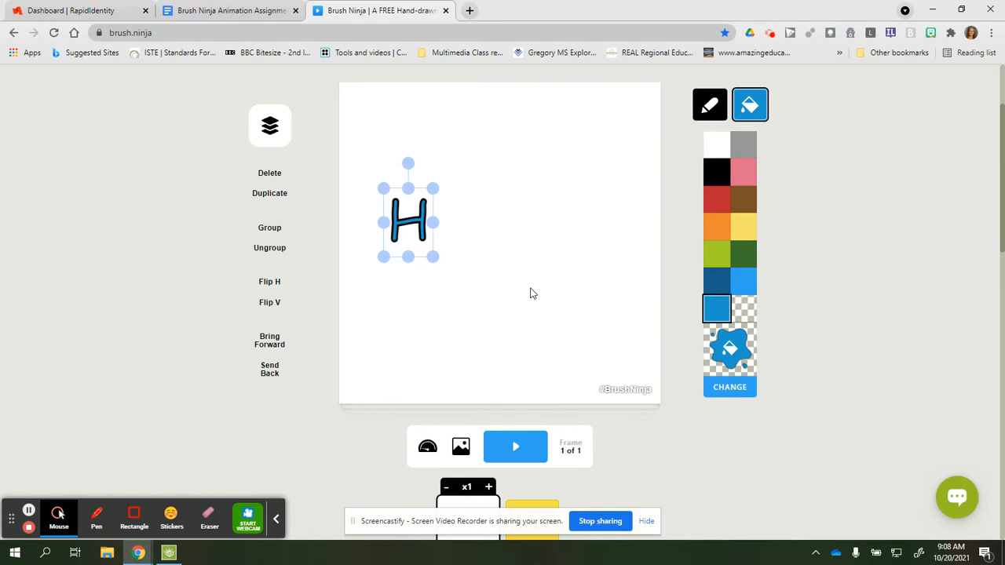
Duplicate the first frame and select the copy as the second frame.
scroll(832, 297, "down", 2)
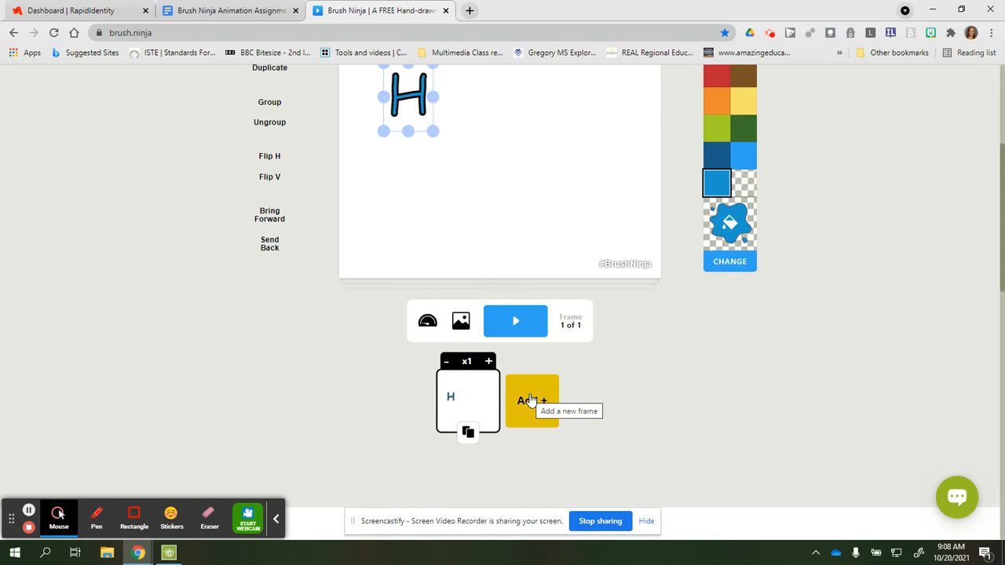
left_click(468, 432)
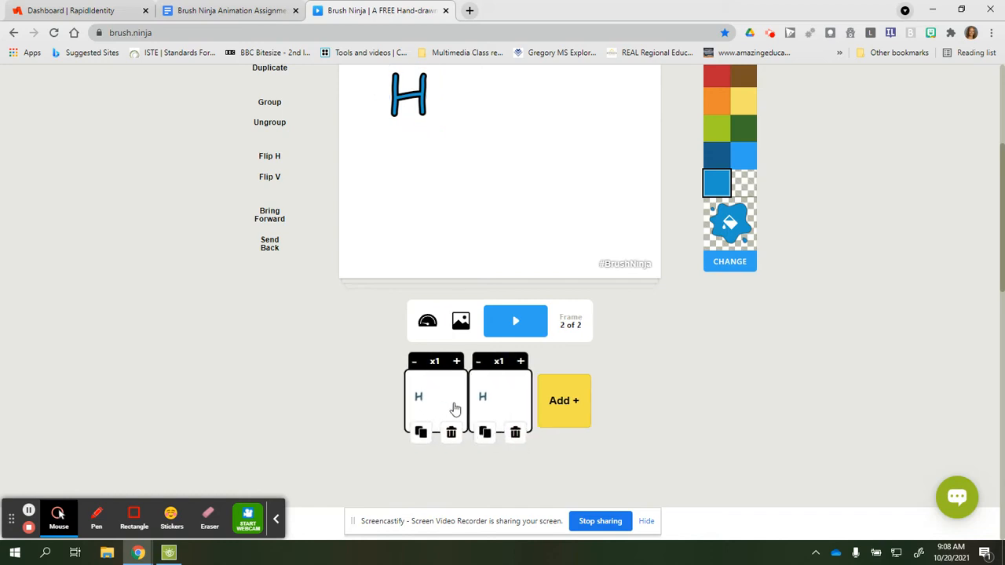
left_click(507, 408)
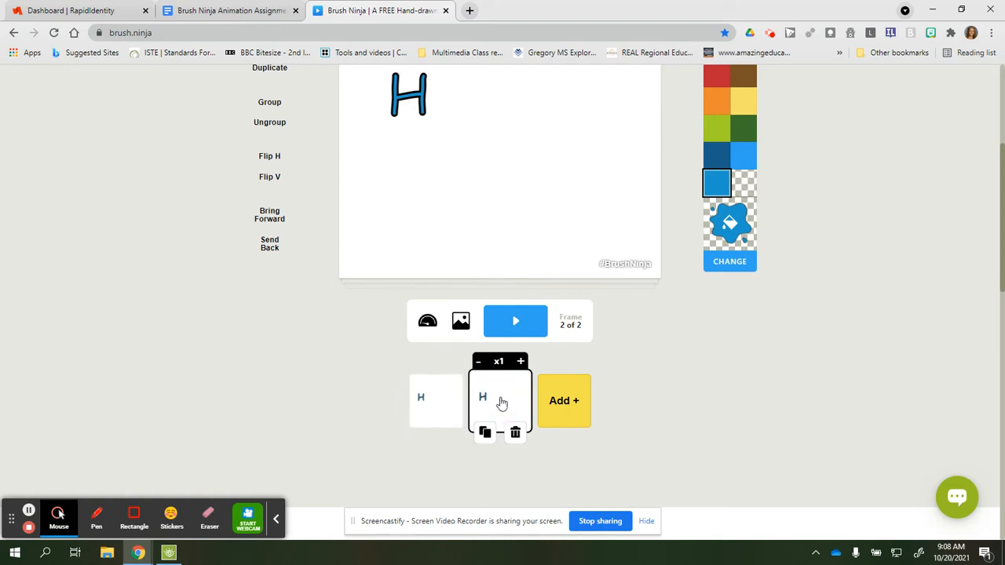
Duplicate the H in the second frame and place the copy directly to the right of the original.
scroll(498, 406, "up", 3)
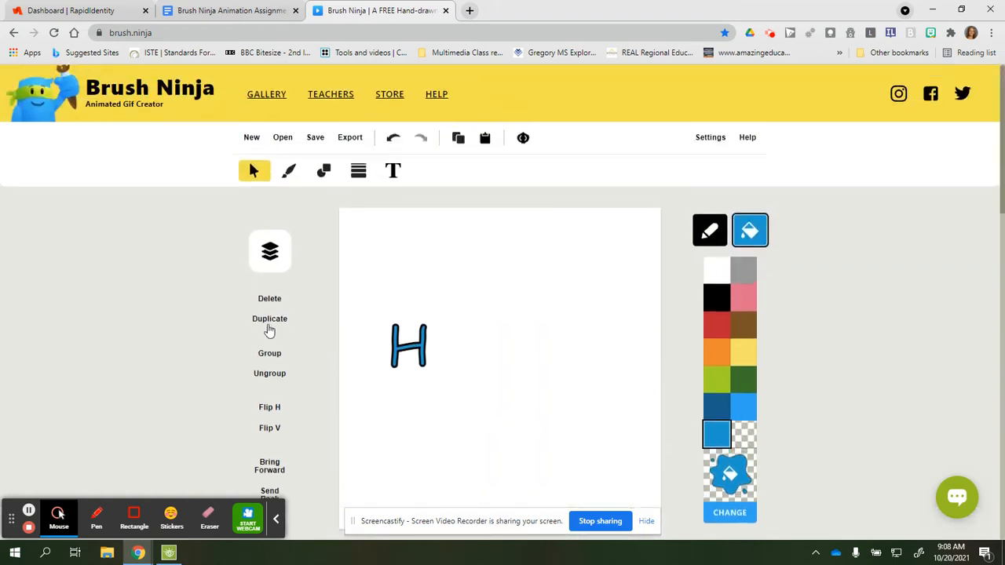
left_click(269, 319)
scroll(351, 268, "down", 1)
left_click(409, 284)
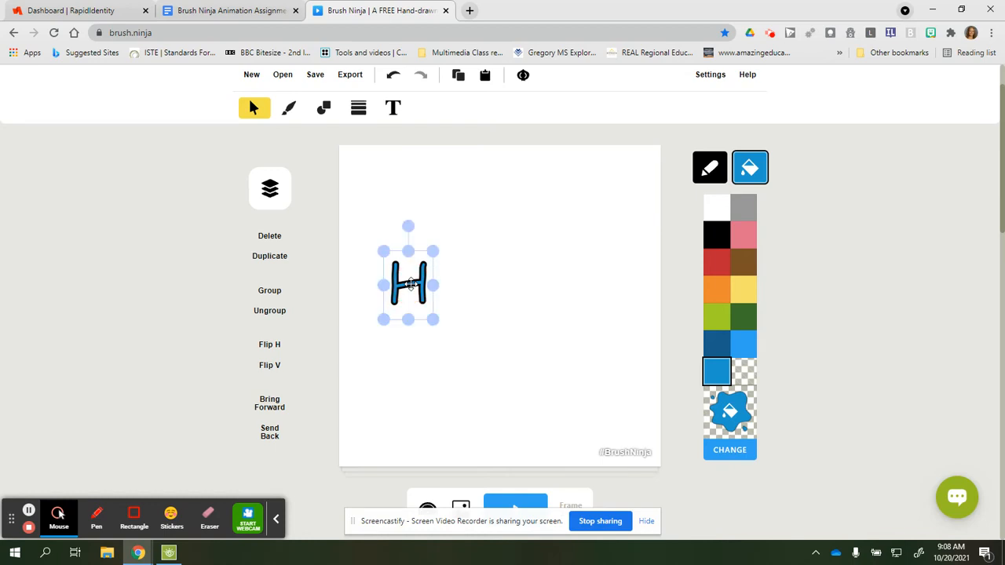
left_click(269, 256)
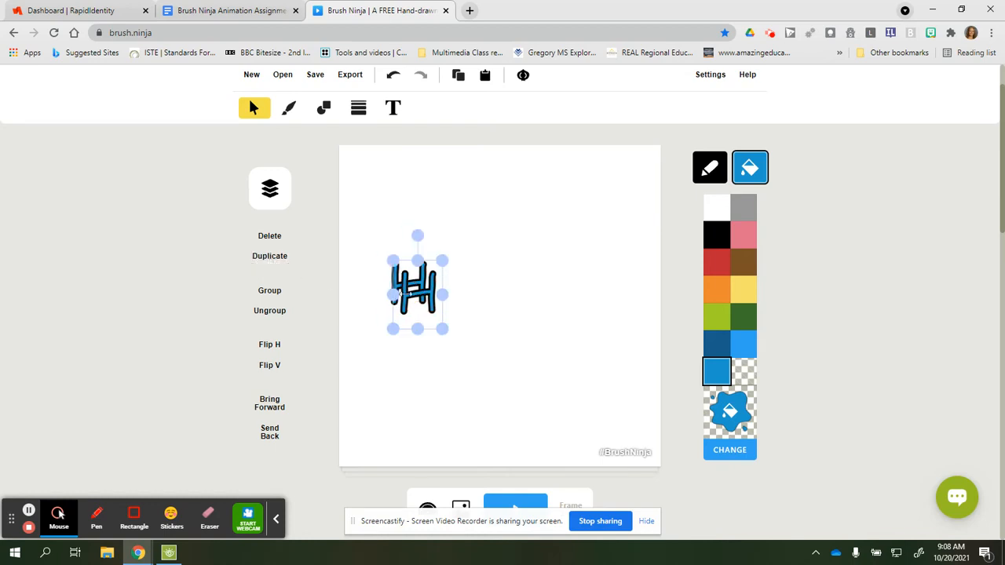
left_click_drag(412, 304, 449, 271)
left_click(474, 314)
Change the copied letter to A and fill it with pink.
left_click(450, 272)
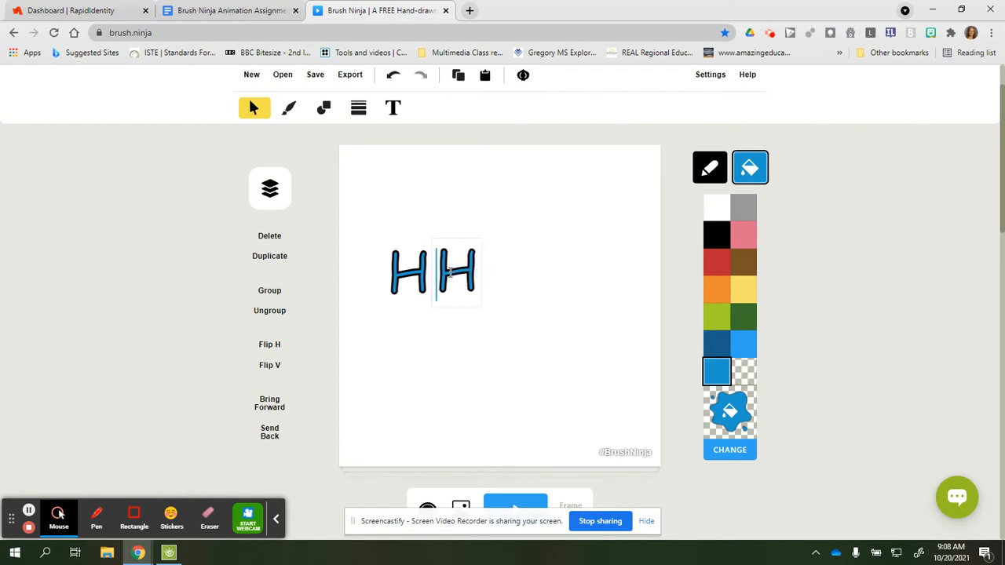
double_click(469, 269)
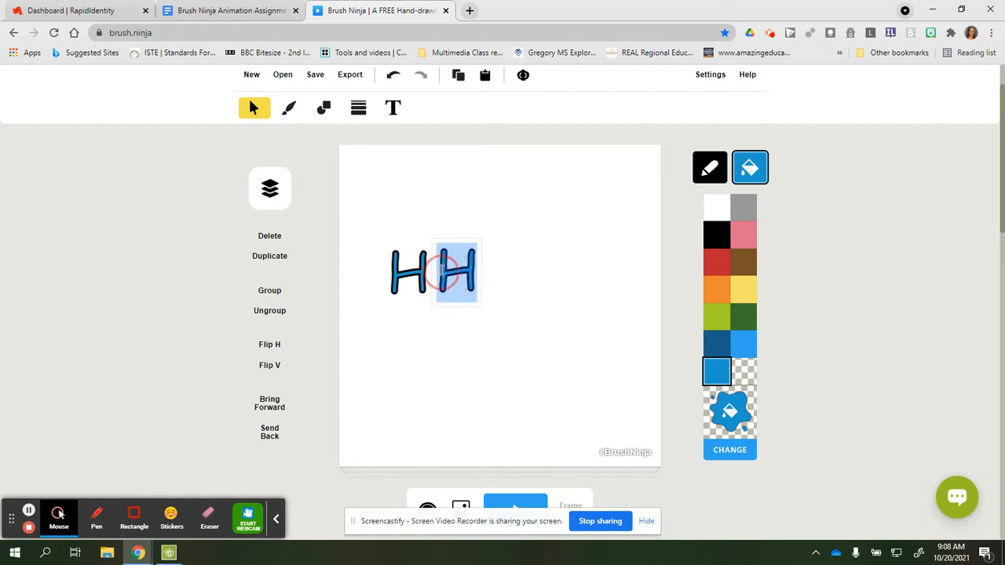
type("A")
double_click(460, 267)
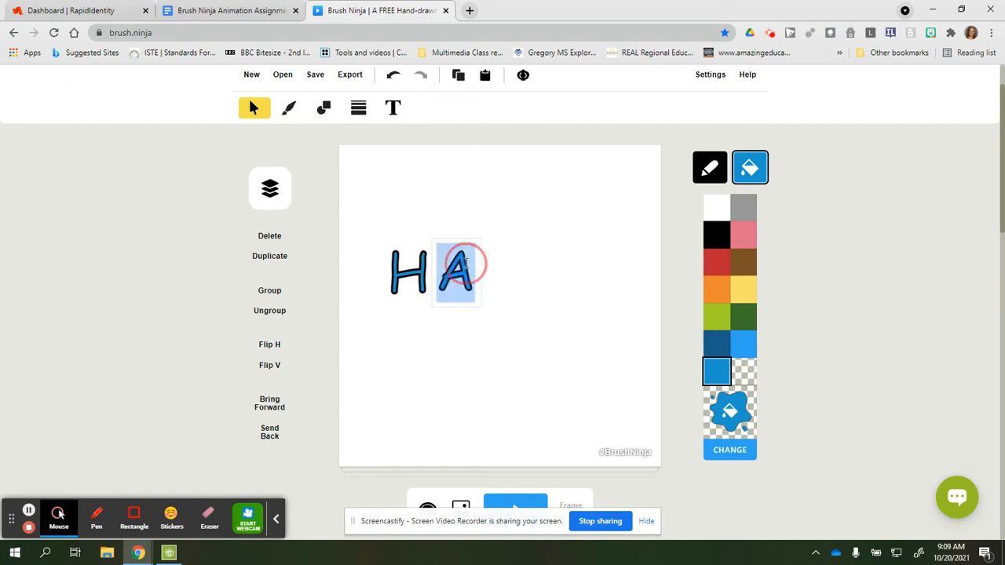
left_click(744, 234)
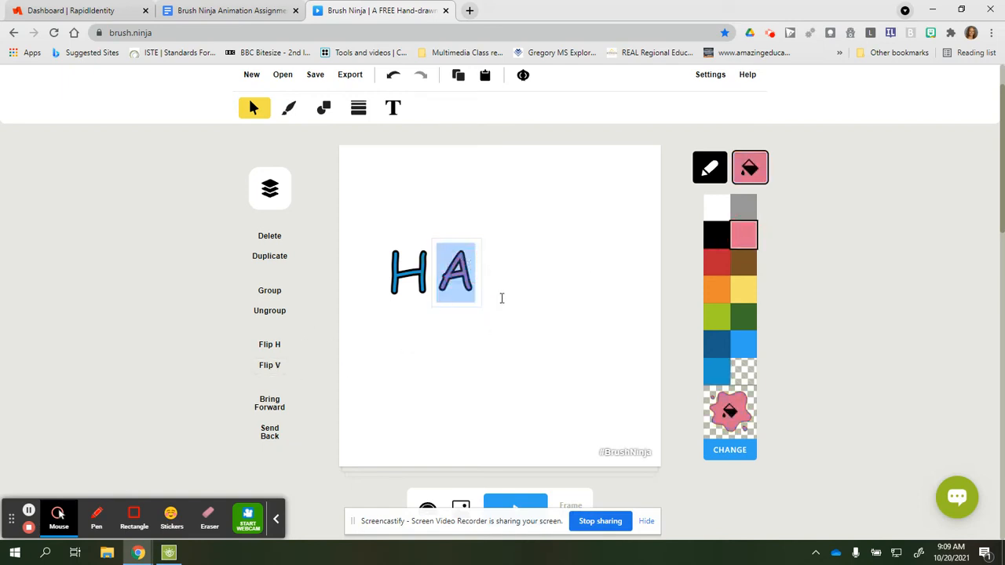
Duplicate the second frame to create a third frame.
scroll(478, 316, "down", 1)
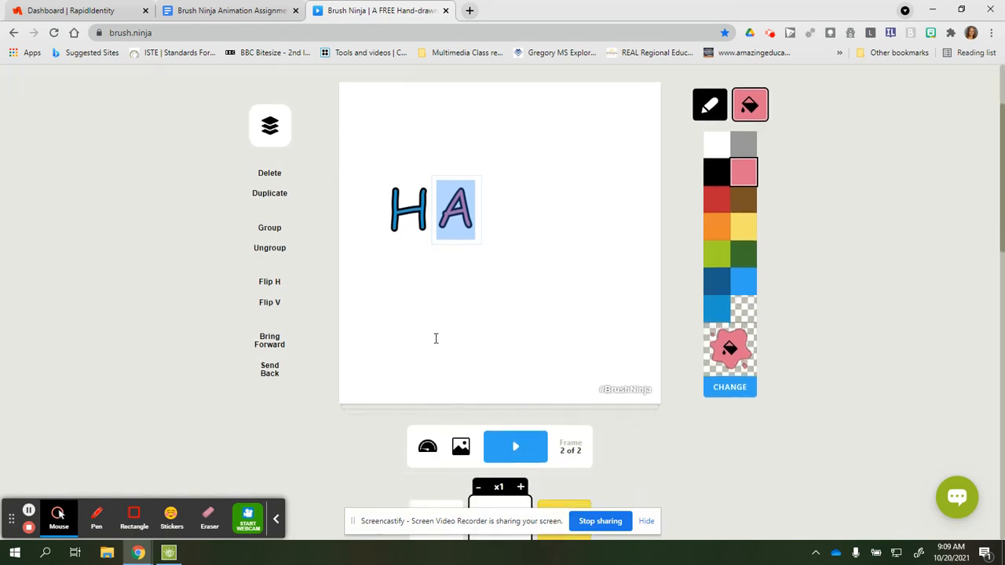
scroll(435, 338, "down", 1)
left_click(484, 489)
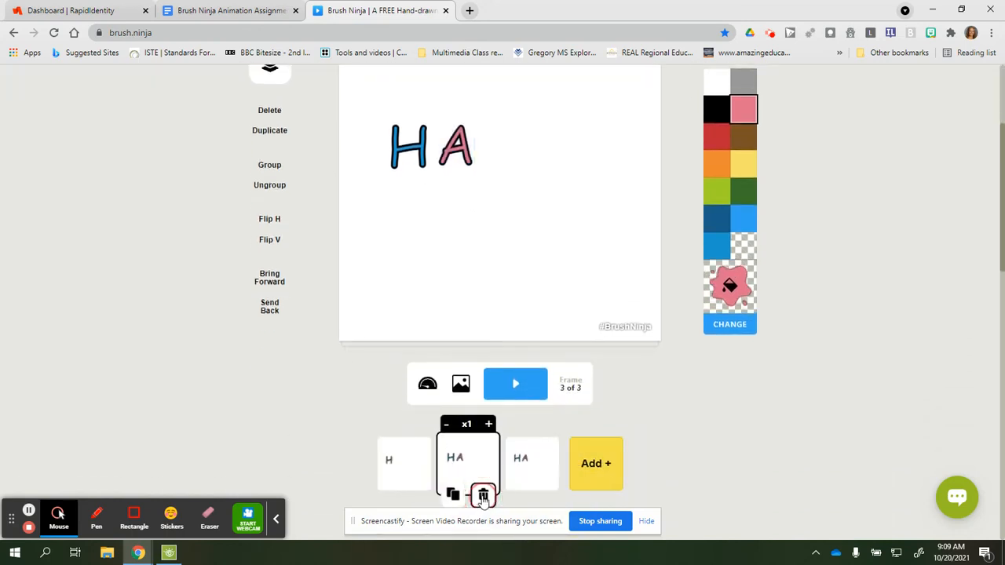
Duplicate the pink A in the third frame and place the copy directly to its right.
scroll(466, 354, "up", 2)
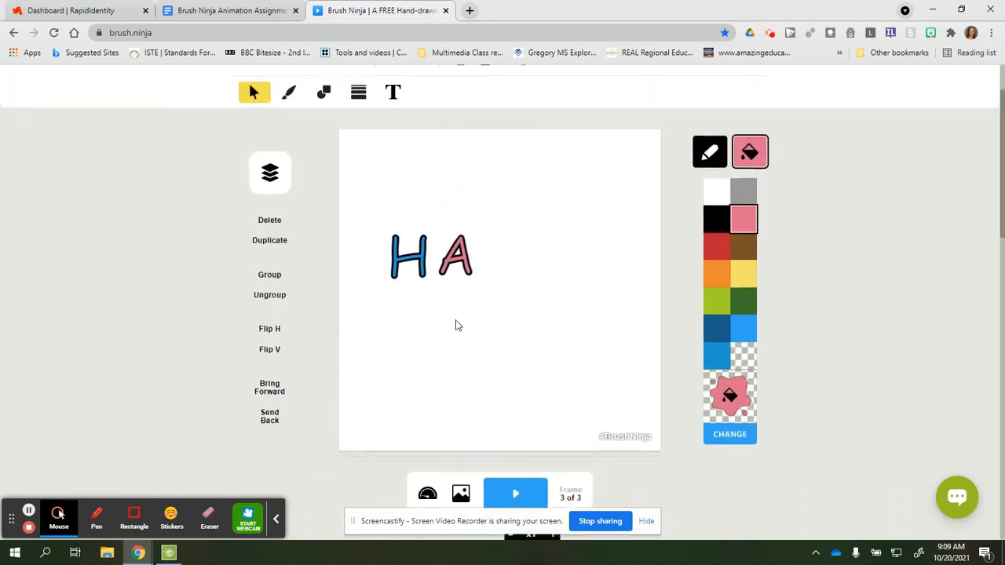
scroll(457, 325, "up", 1)
left_click(456, 274)
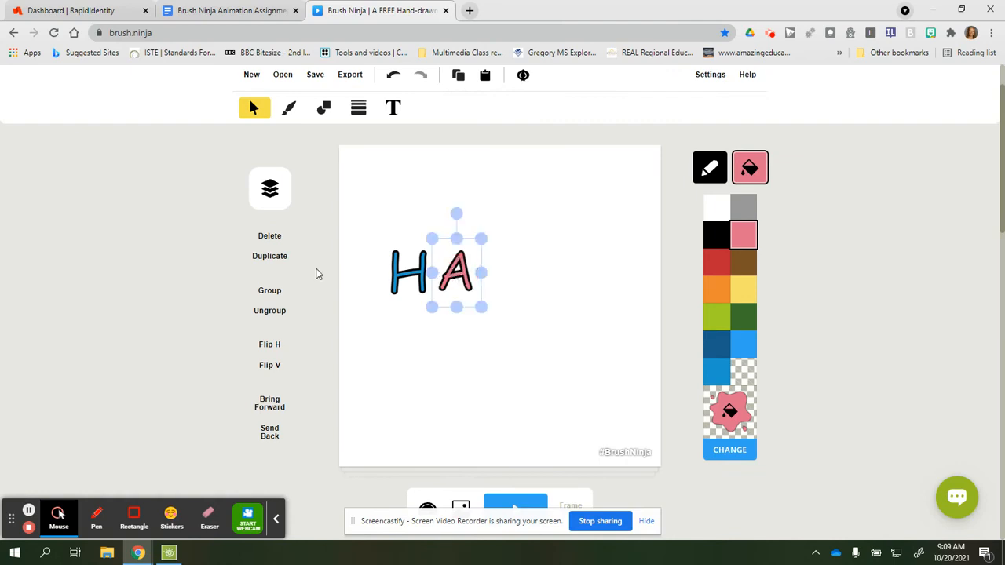
left_click(270, 256)
left_click_drag(465, 292, 499, 280)
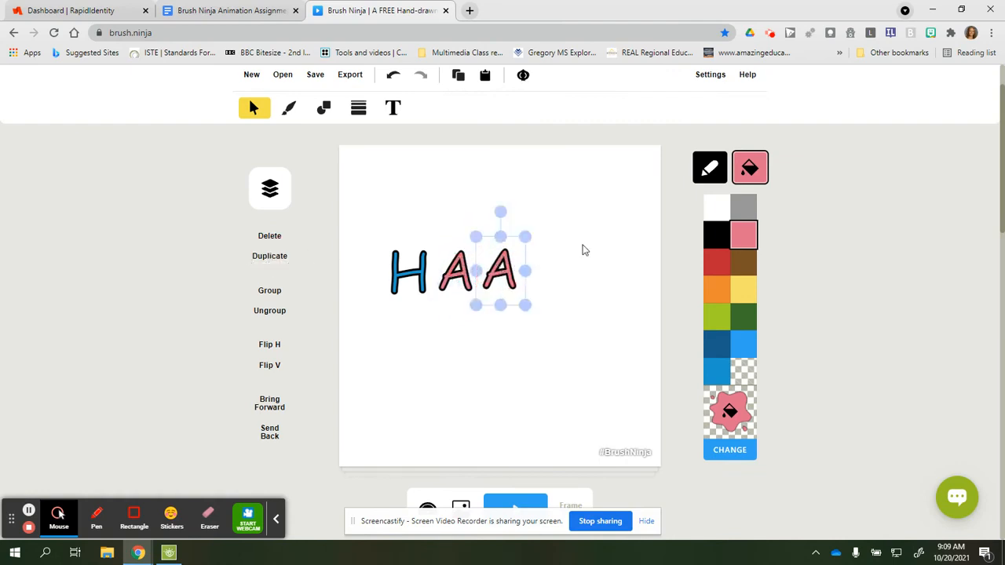
Replace the text of the copied A with the letter P.
left_click(502, 270)
left_click(500, 273)
left_click(495, 268)
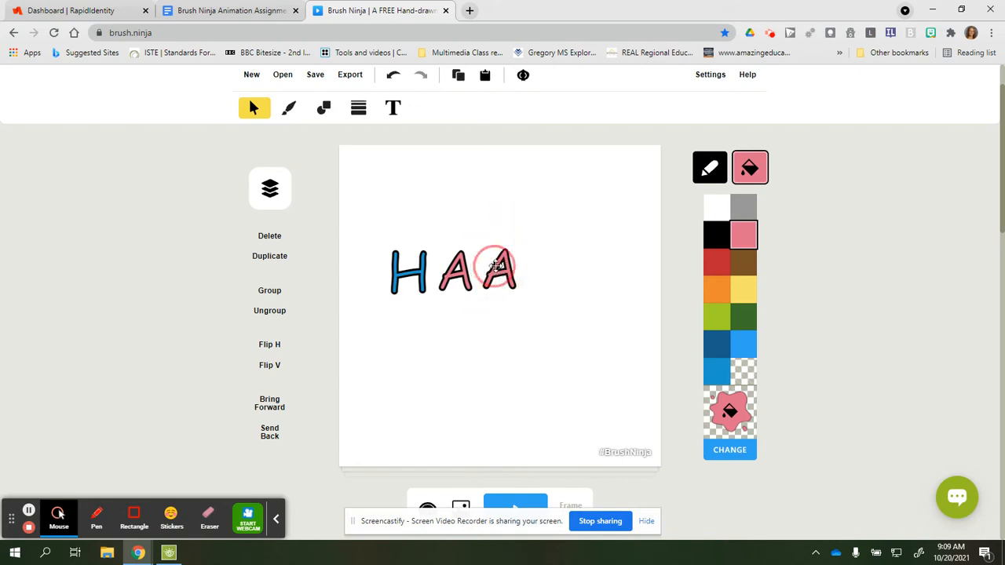
left_click(501, 276)
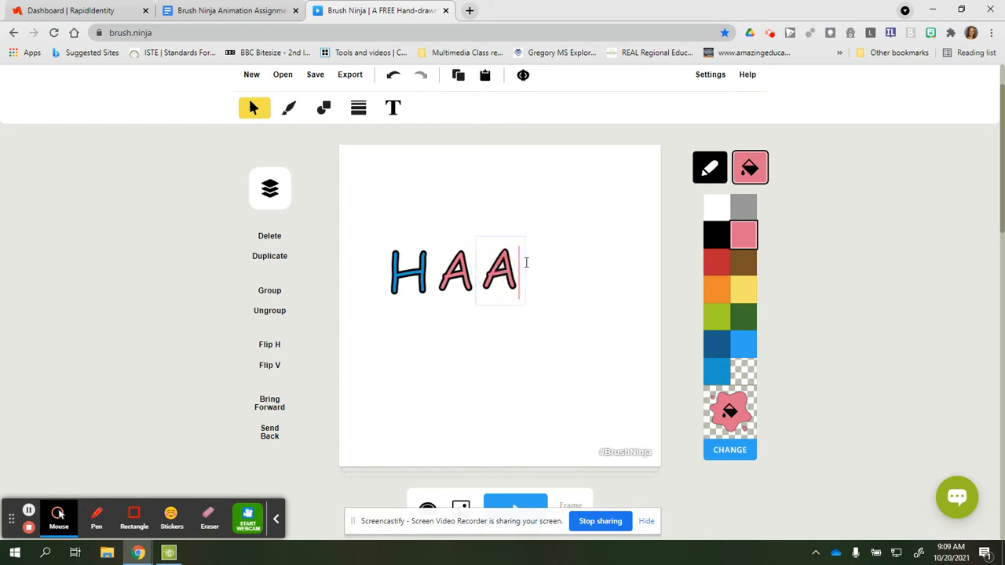
key("BackSpace")
type("OP")
key("BackSpace")
key("BackSpace")
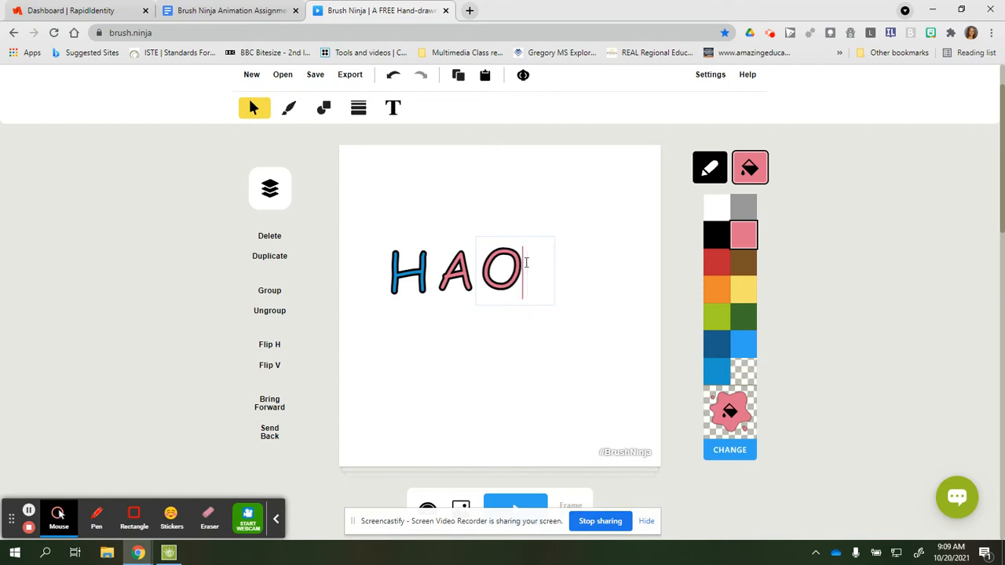
type("O")
key("BackSpace")
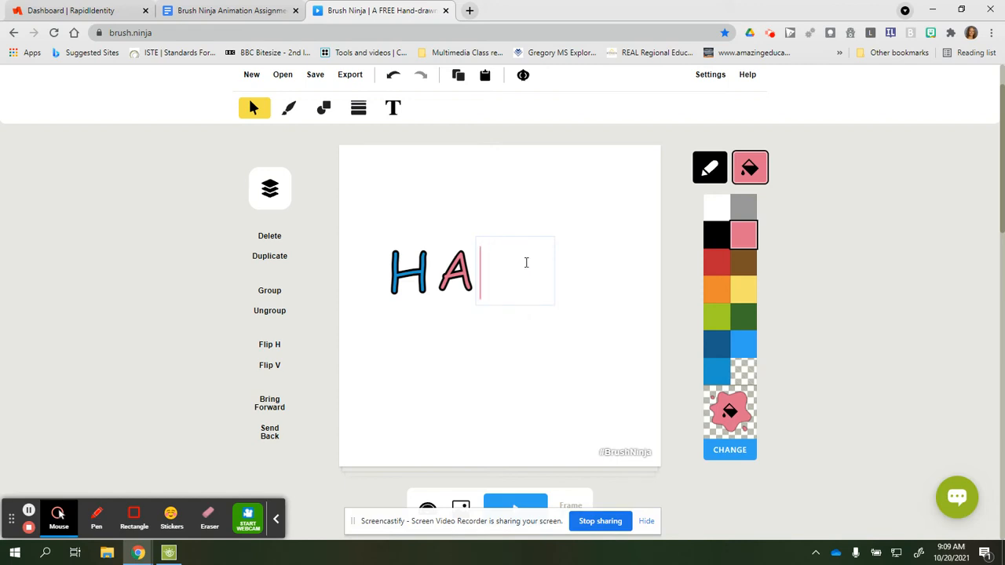
type("P")
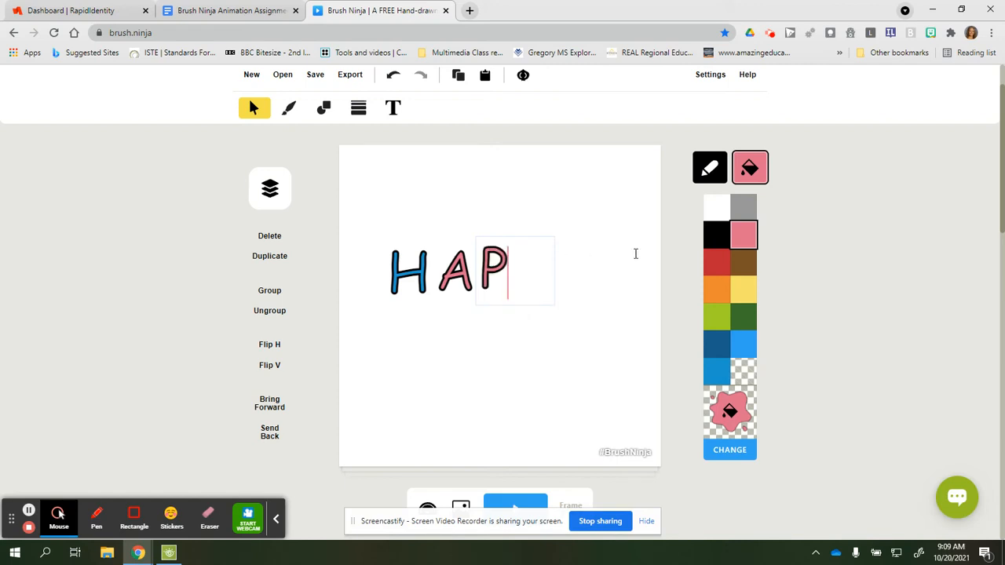
Fill the letter P with red.
left_click(715, 263)
scroll(494, 378, "down", 1)
scroll(493, 378, "down", 1)
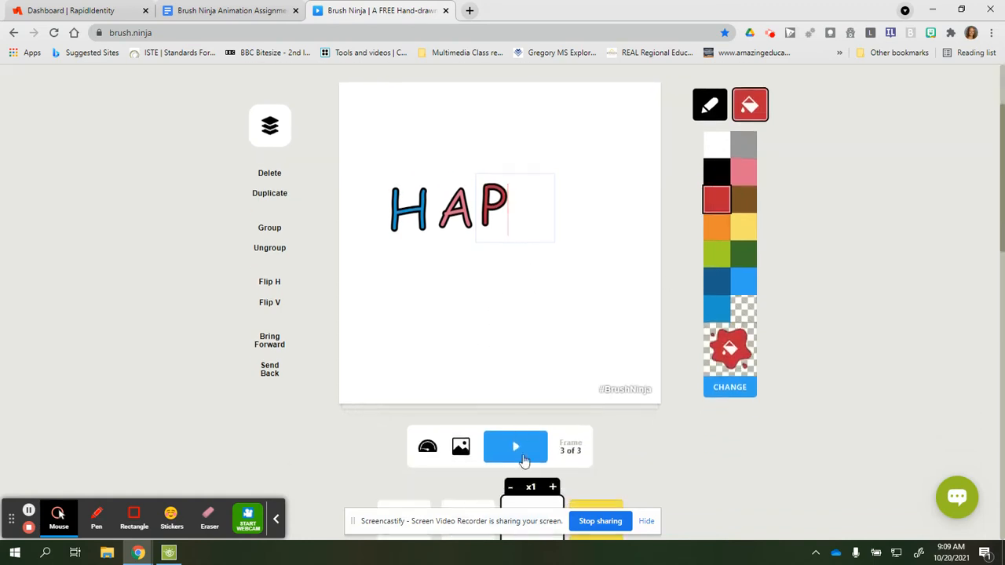
Duplicate the third frame to create a fourth frame.
scroll(459, 428, "down", 2)
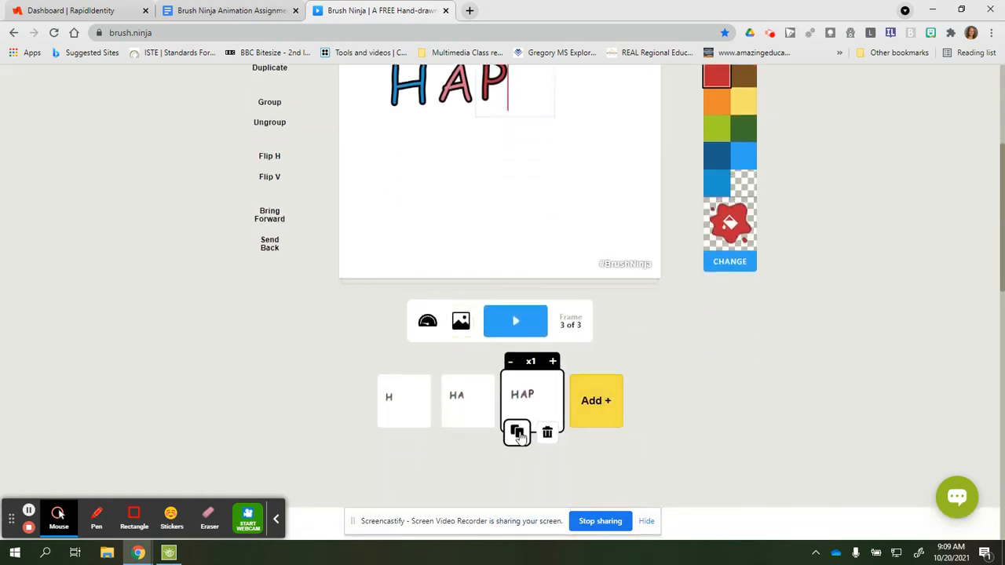
left_click(516, 431)
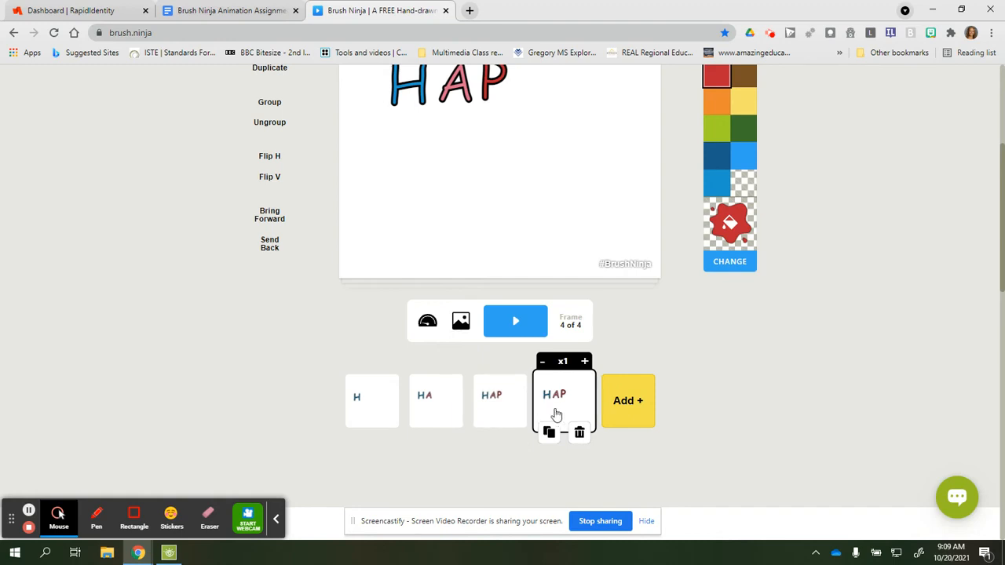
Duplicate the red P in the fourth frame, place the copy directly to its right and fill it with orange.
scroll(554, 415, "up", 3)
left_click(489, 205)
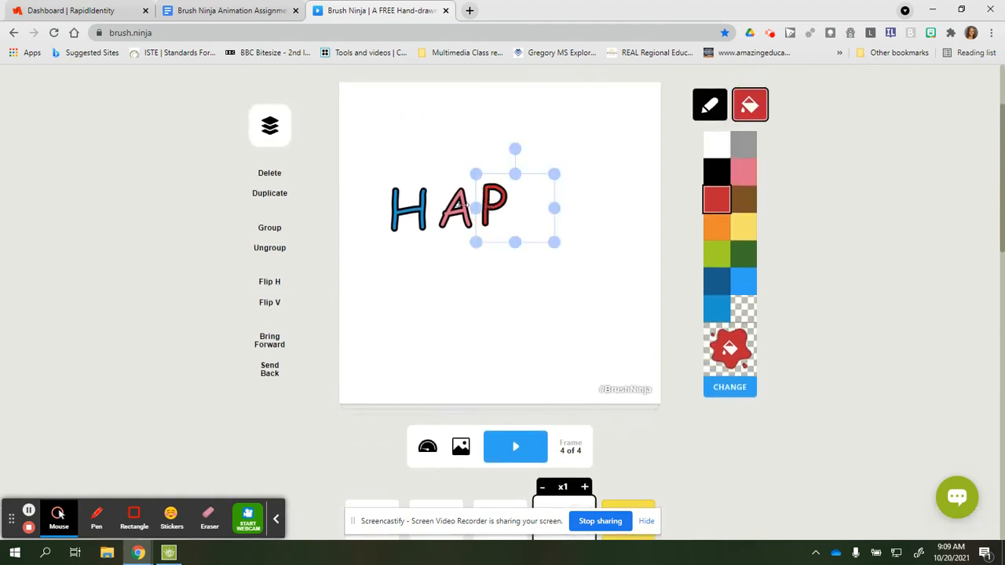
left_click(269, 193)
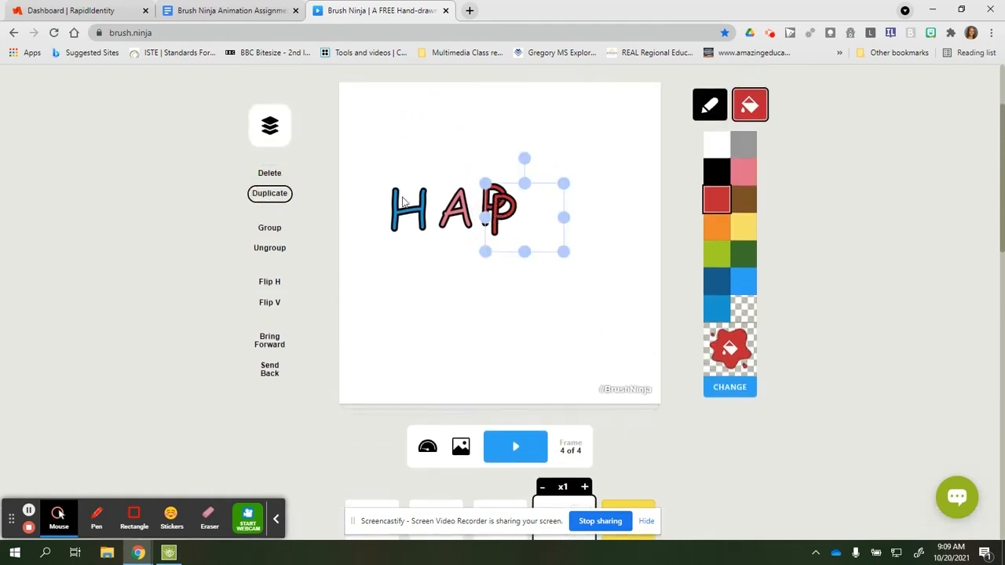
left_click_drag(499, 217, 528, 205)
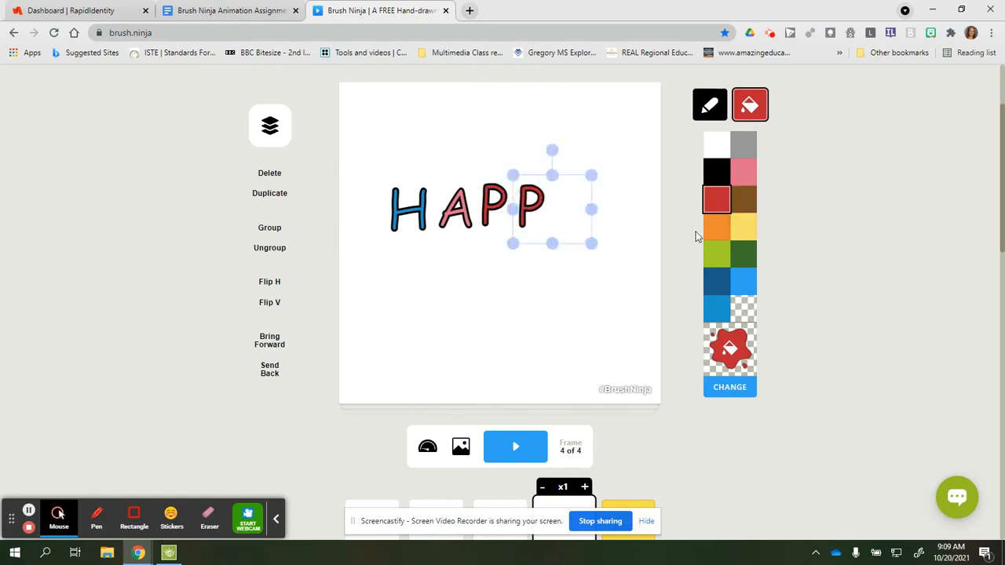
left_click(715, 226)
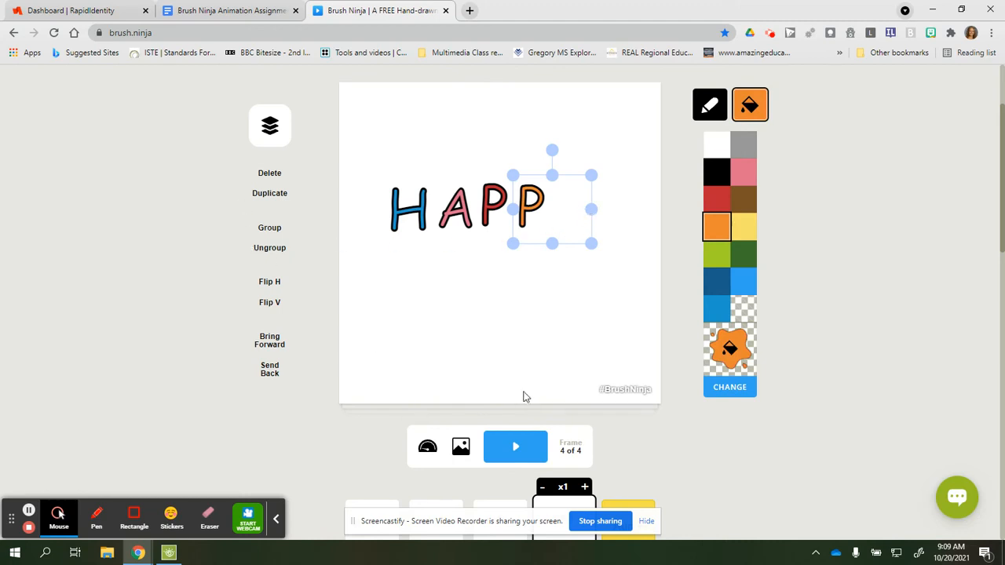
Duplicate the fourth frame to create a fifth frame.
scroll(518, 398, "down", 3)
mouse_move(382, 346)
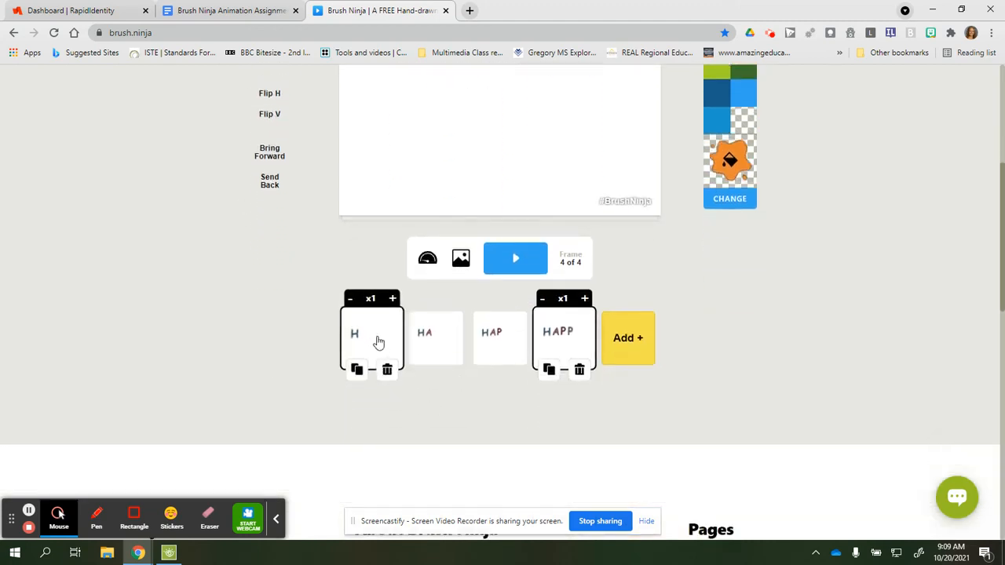
left_click(549, 369)
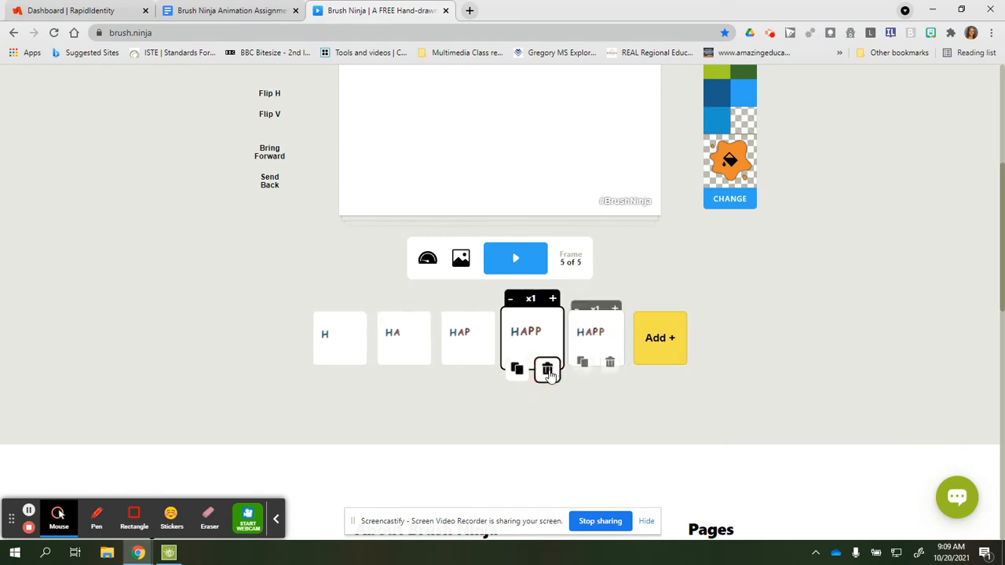
Duplicate the orange P in the fifth frame and place the copy to its right.
scroll(542, 352, "up", 3)
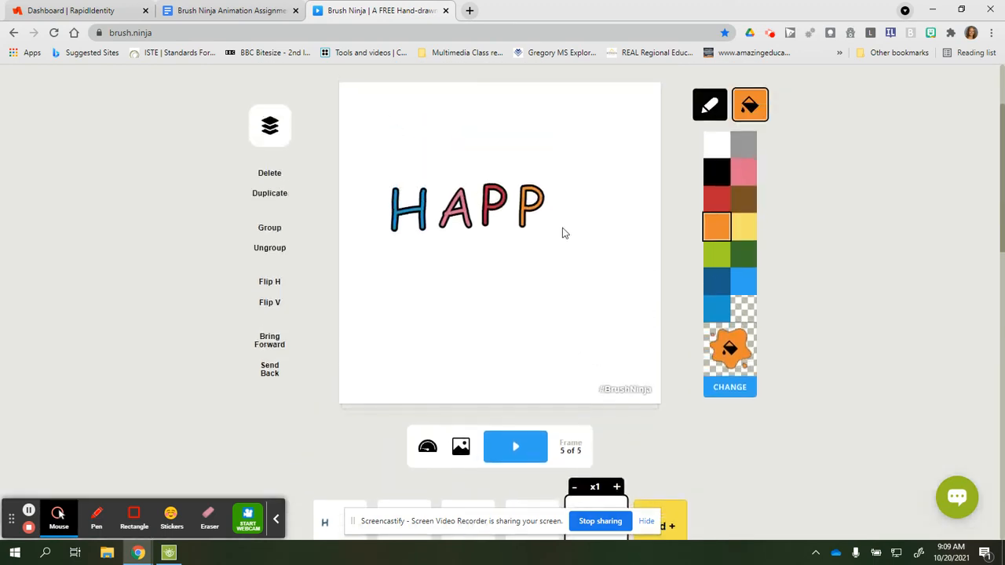
left_click(528, 208)
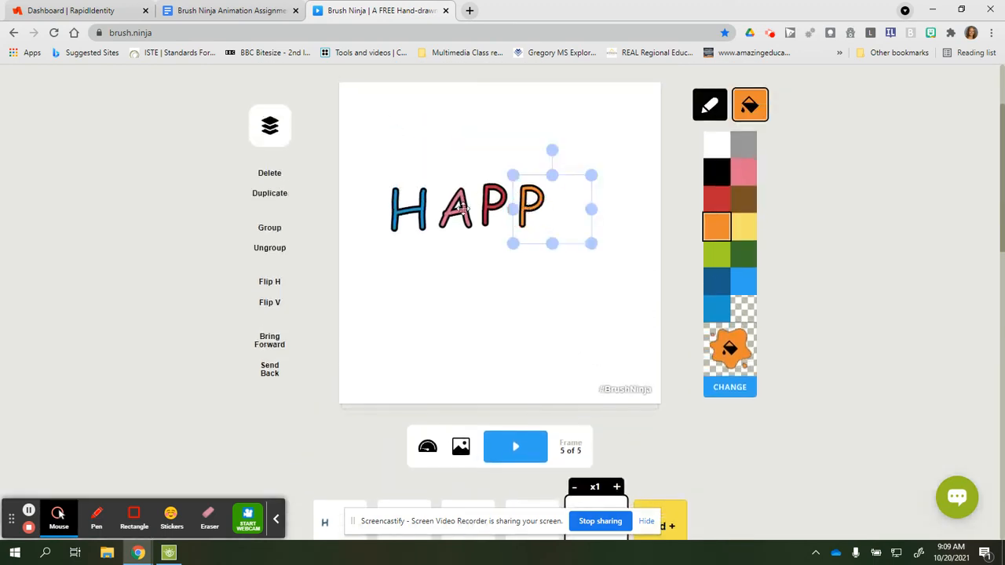
left_click(269, 193)
left_click_drag(534, 213, 569, 202)
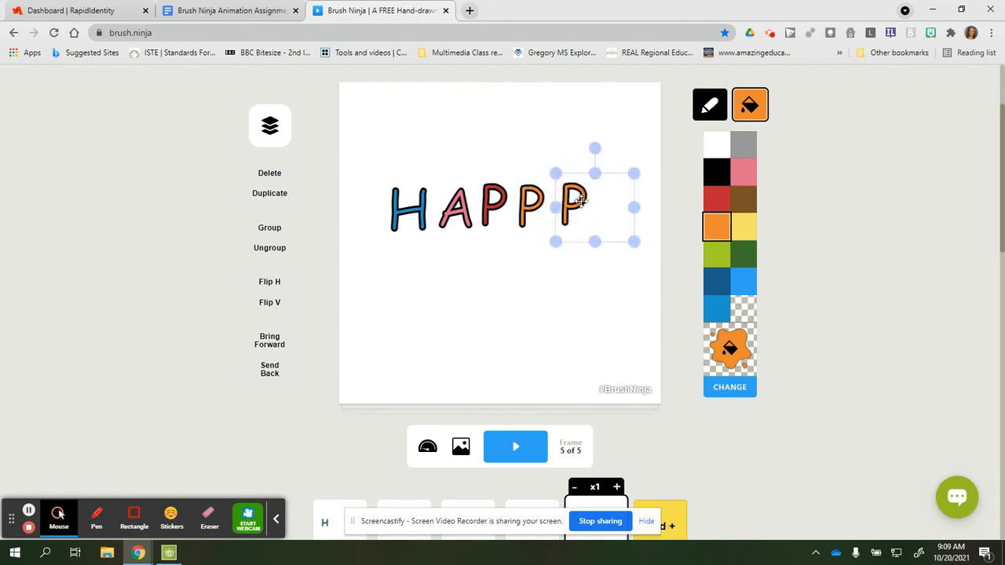
Replace the copied P with the letter Y and fill it with light green.
left_click(578, 201)
key("BackSpace")
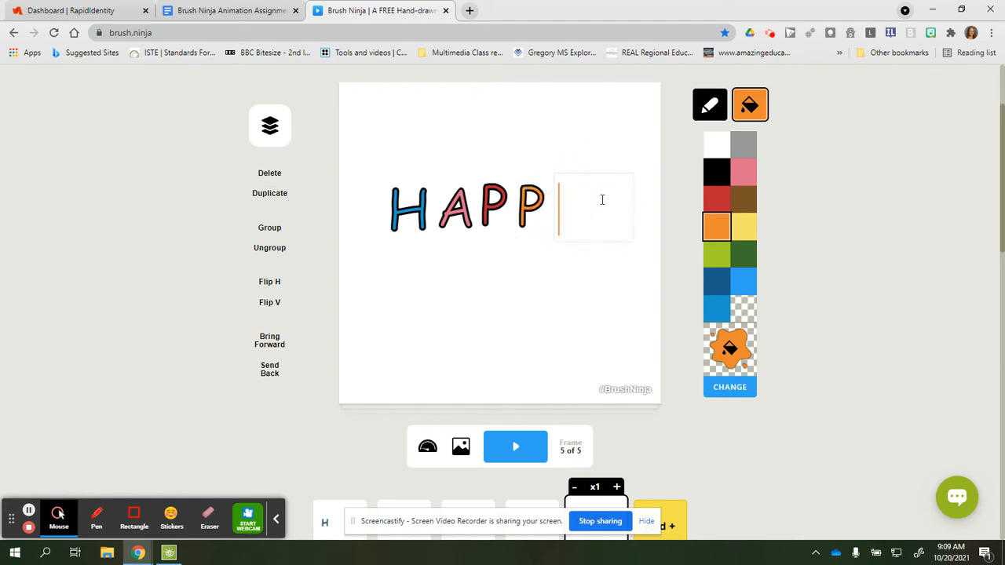
type("Y")
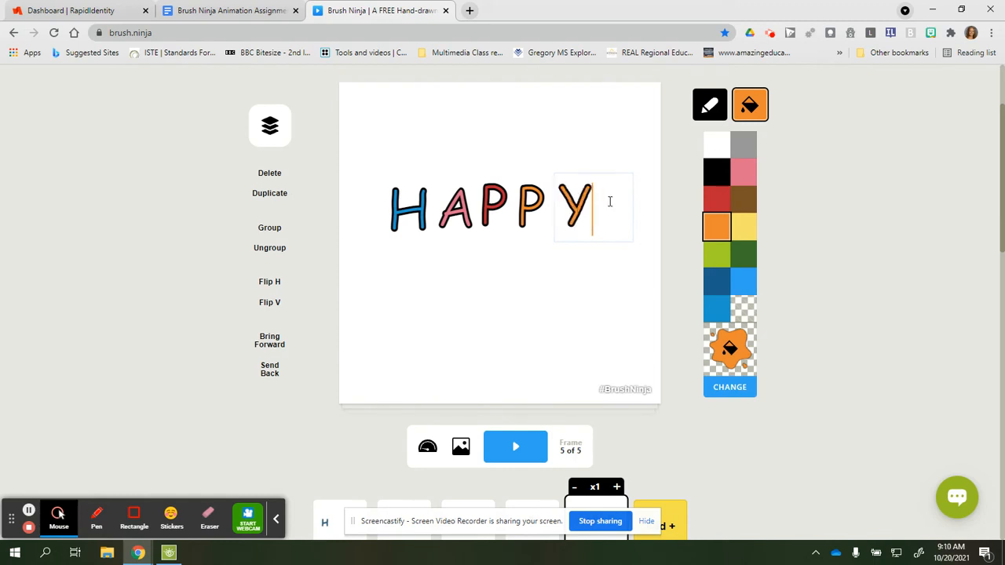
left_click(715, 251)
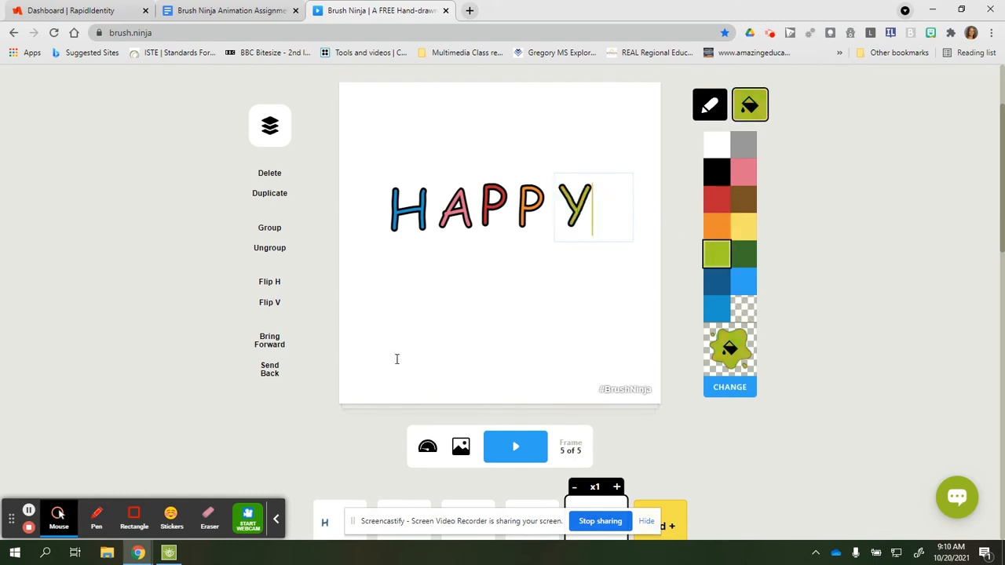
Play the five-frame animation to preview the word building up, and stop it.
scroll(392, 345, "down", 2)
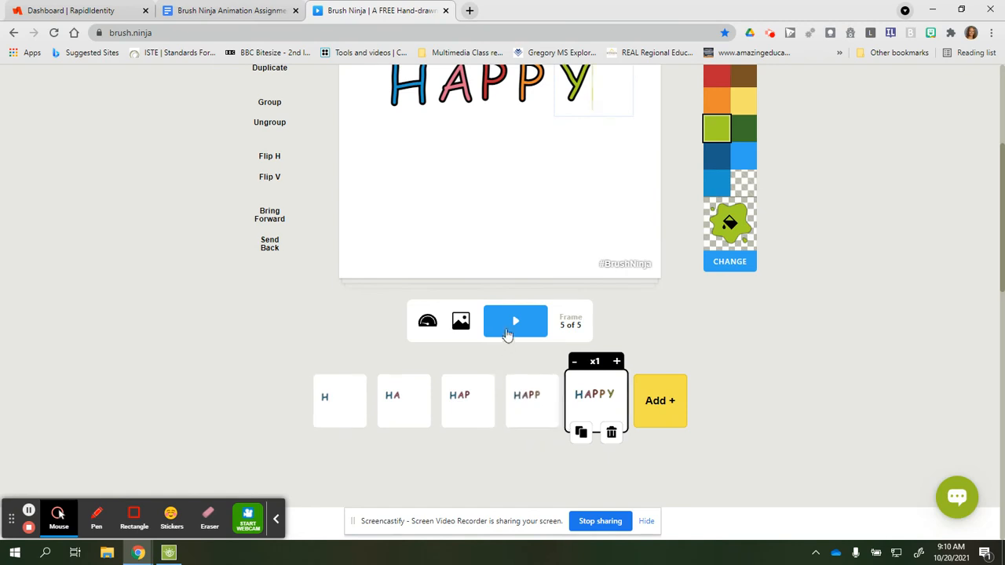
left_click(506, 334)
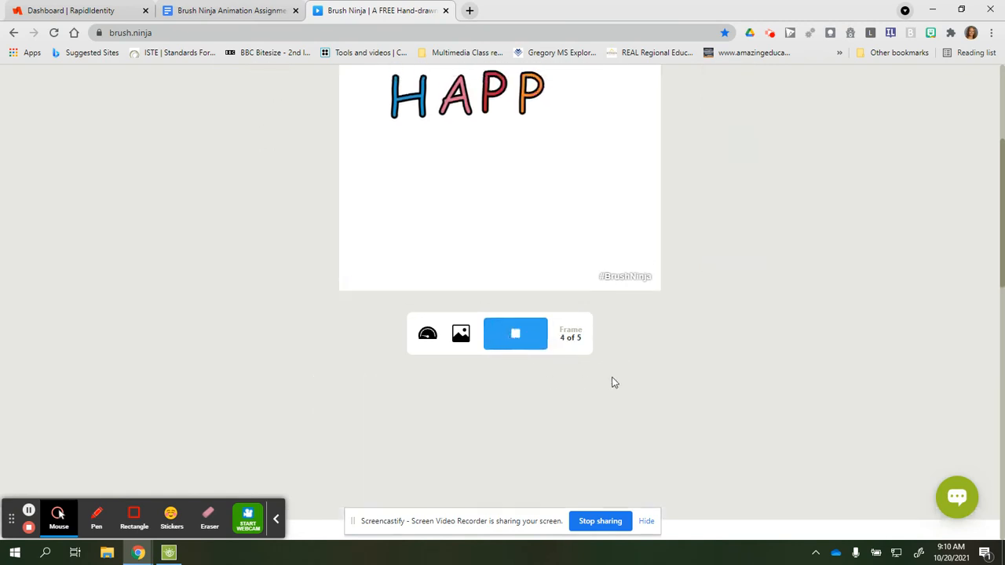
scroll(612, 376, "up", 1)
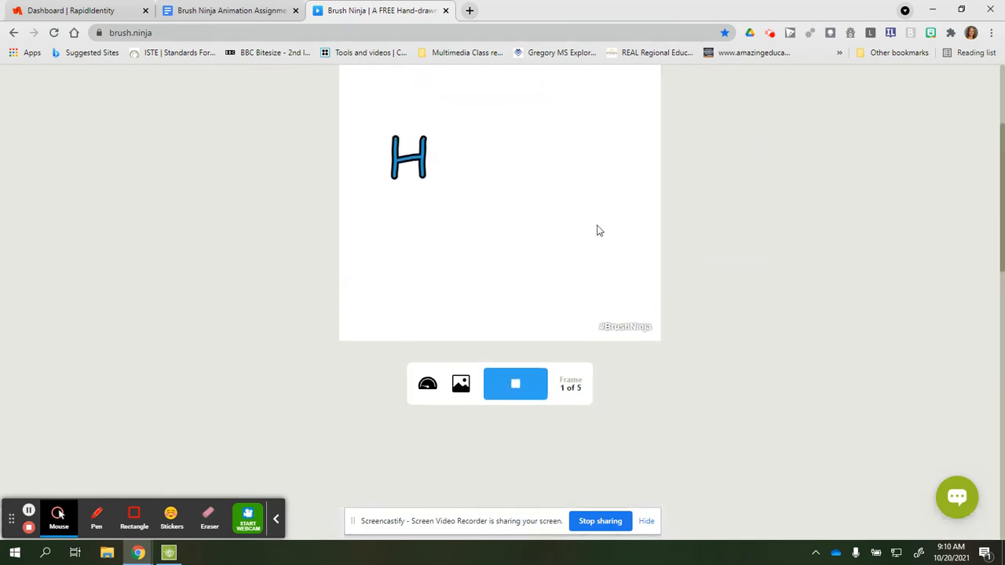
scroll(559, 276, "up", 1)
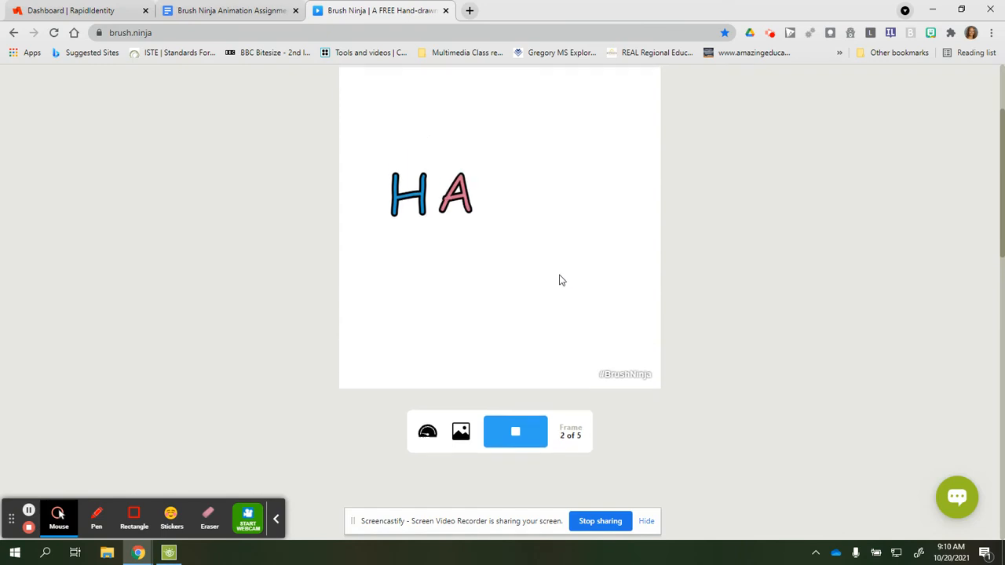
left_click(513, 451)
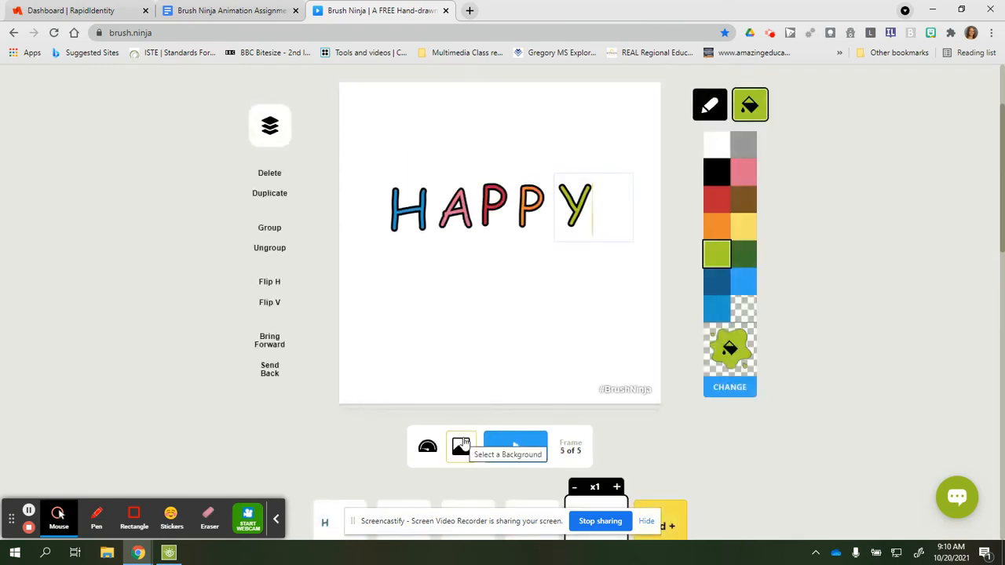
Fill the letter A in the second frame with yellow.
scroll(476, 335, "down", 1)
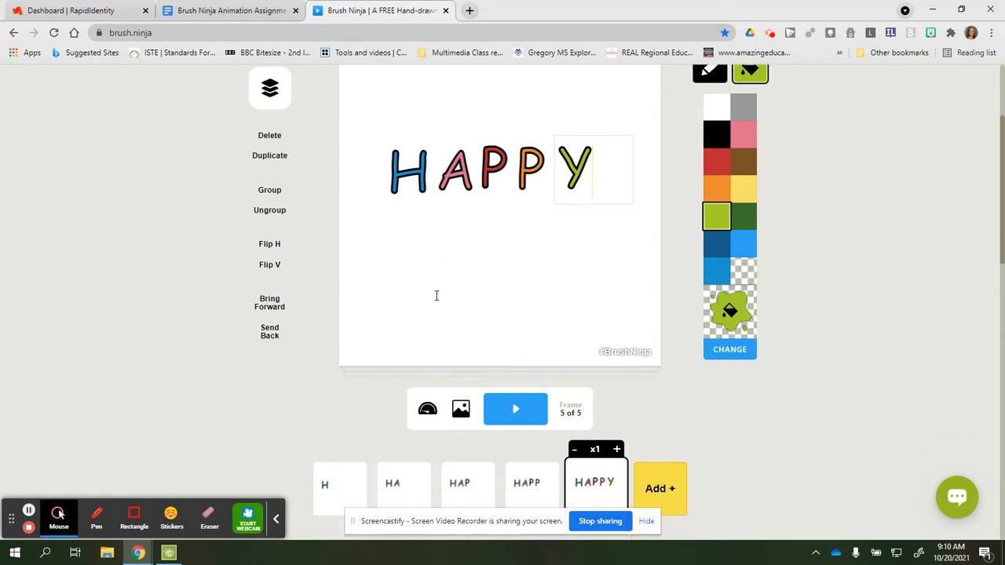
left_click(395, 471)
left_click(446, 149)
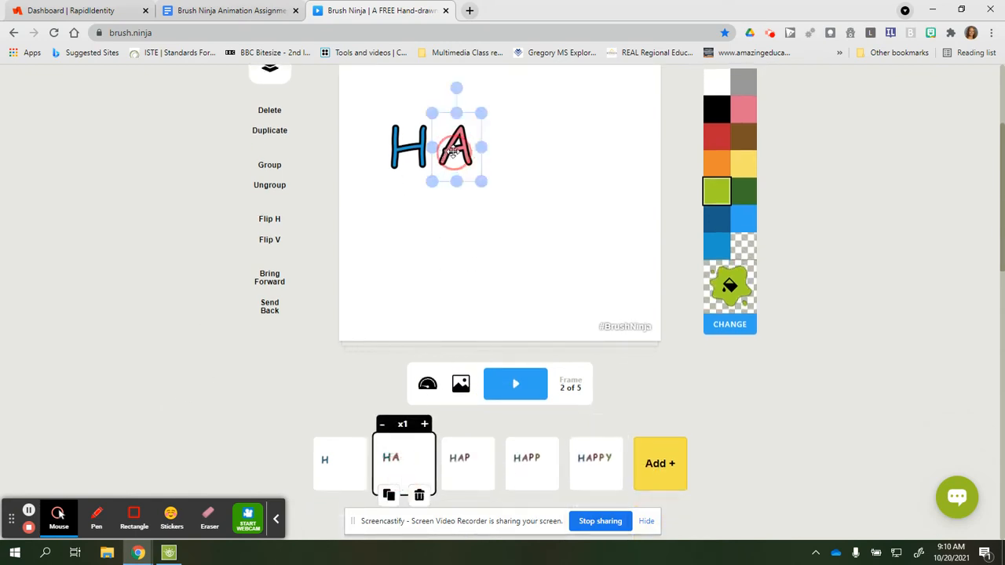
left_click(741, 163)
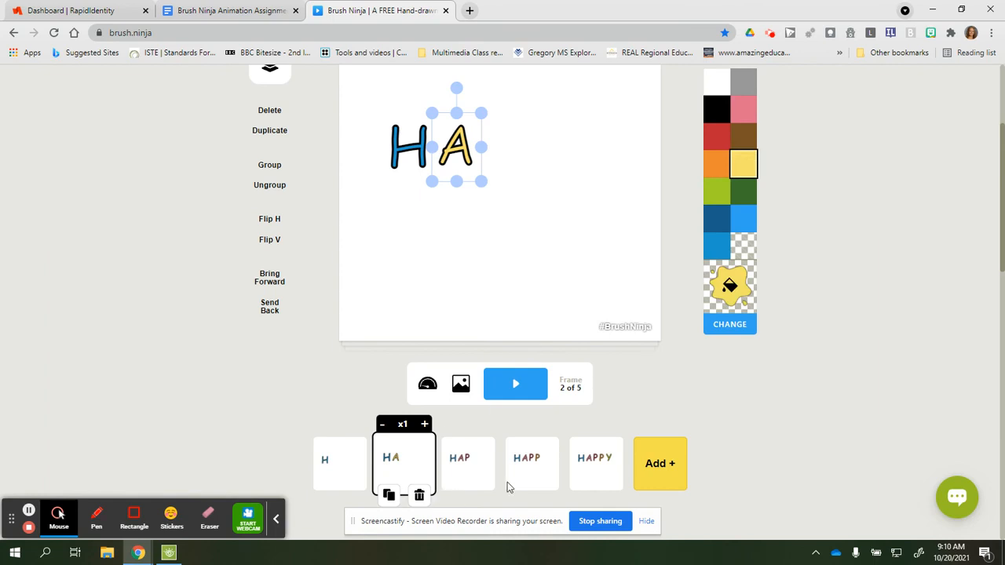
Fill the second P in the fourth frame with pink.
left_click(518, 469)
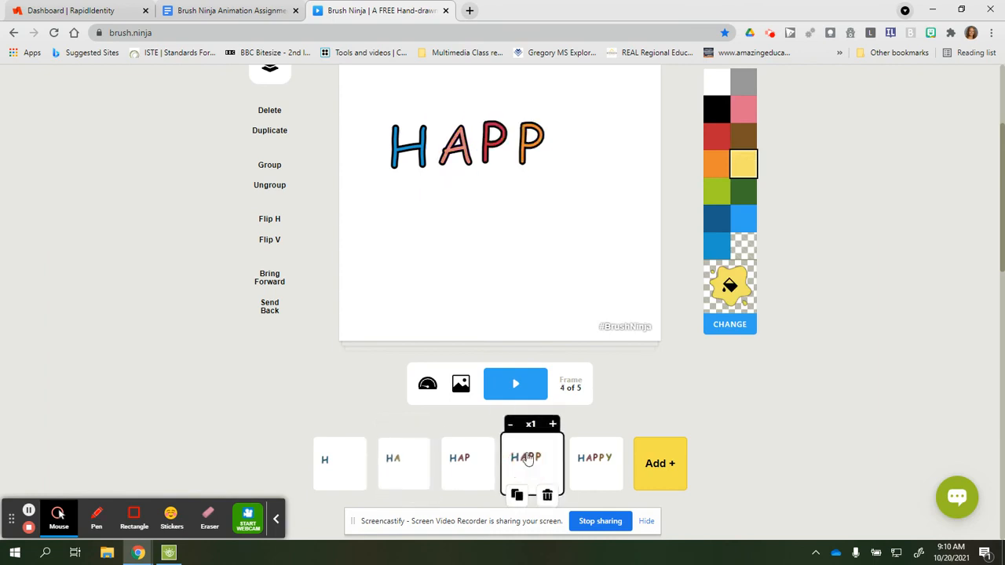
left_click(532, 146)
left_click(743, 110)
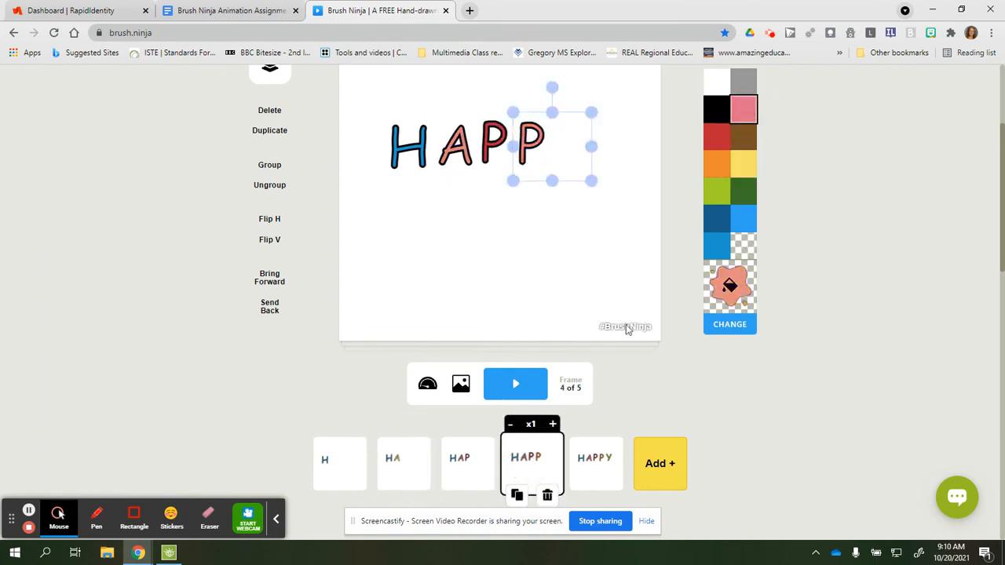
Fill the letter H in the fifth frame with dark green.
left_click(591, 473)
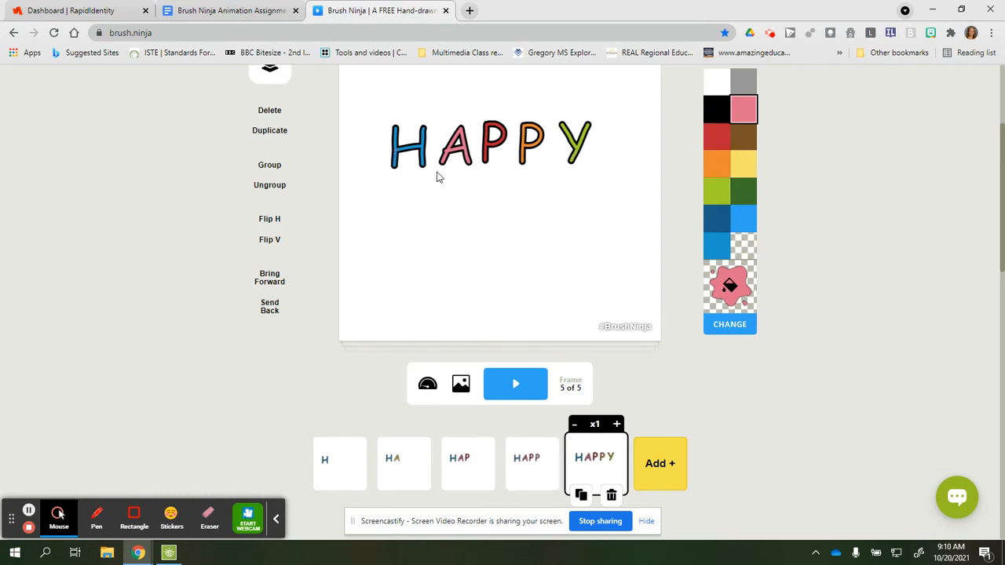
left_click(401, 146)
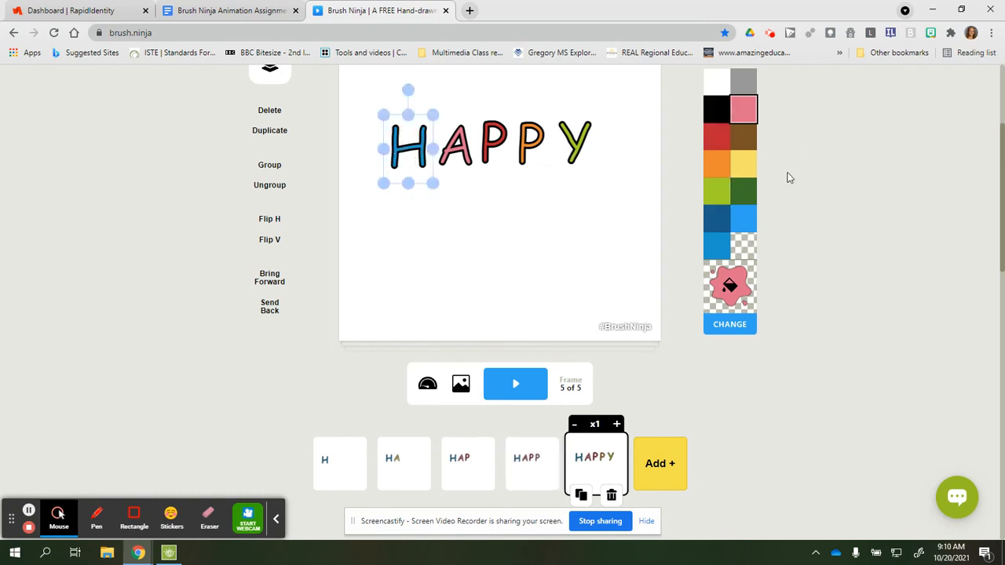
left_click(744, 228)
left_click(743, 191)
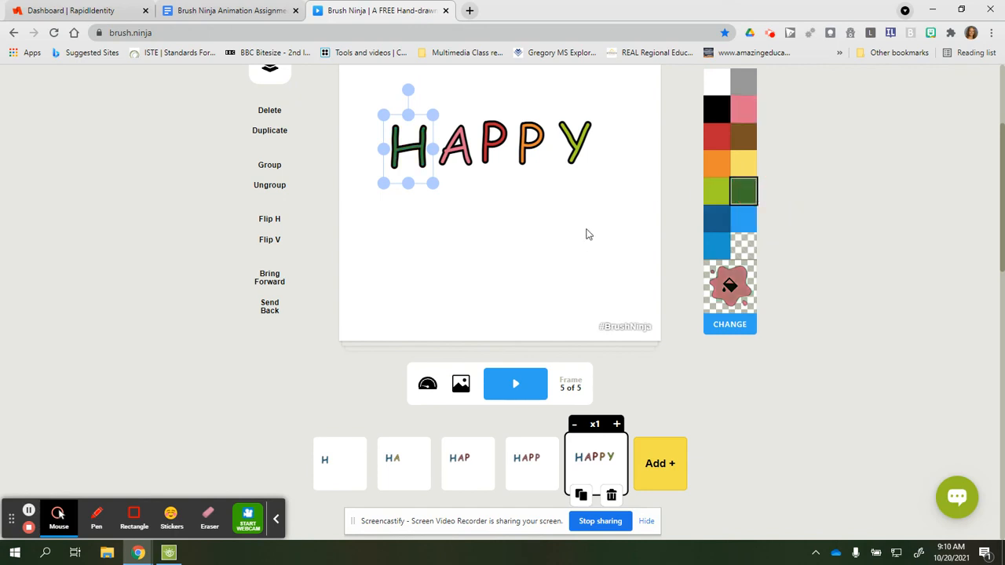
Play the animation again to check the changed letter colours, and stop it.
scroll(556, 235, "up", 2)
scroll(502, 298, "down", 2)
left_click(503, 451)
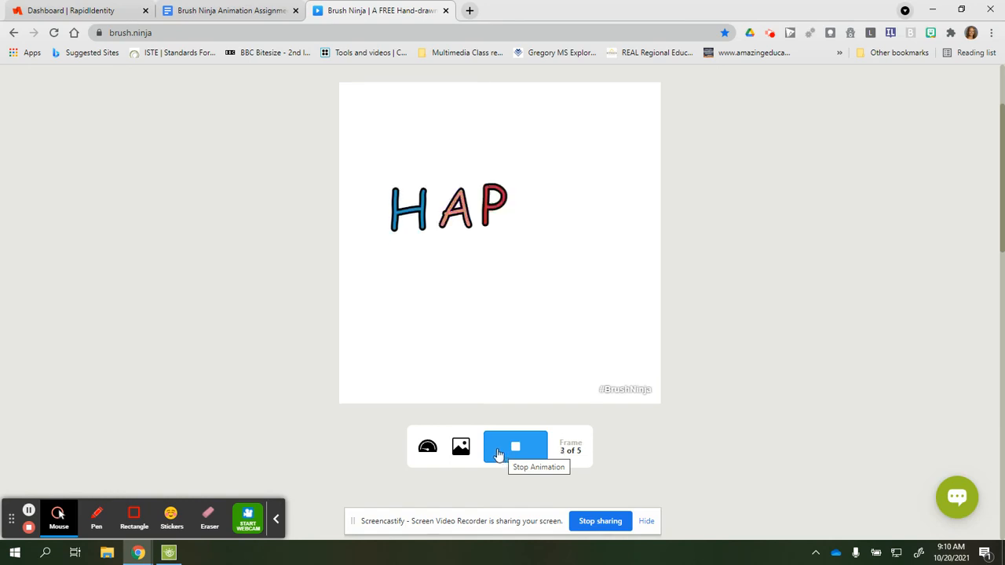
scroll(477, 365, "down", 1)
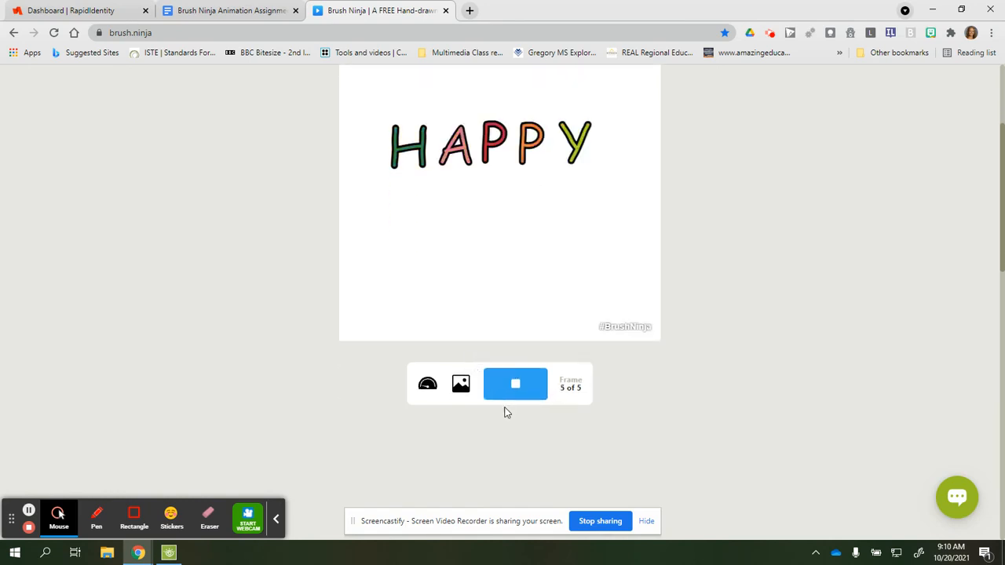
left_click(512, 390)
Draw three small stars in the fifth frame, one above the Y and two below the word HAPPY.
scroll(336, 379, "up", 3)
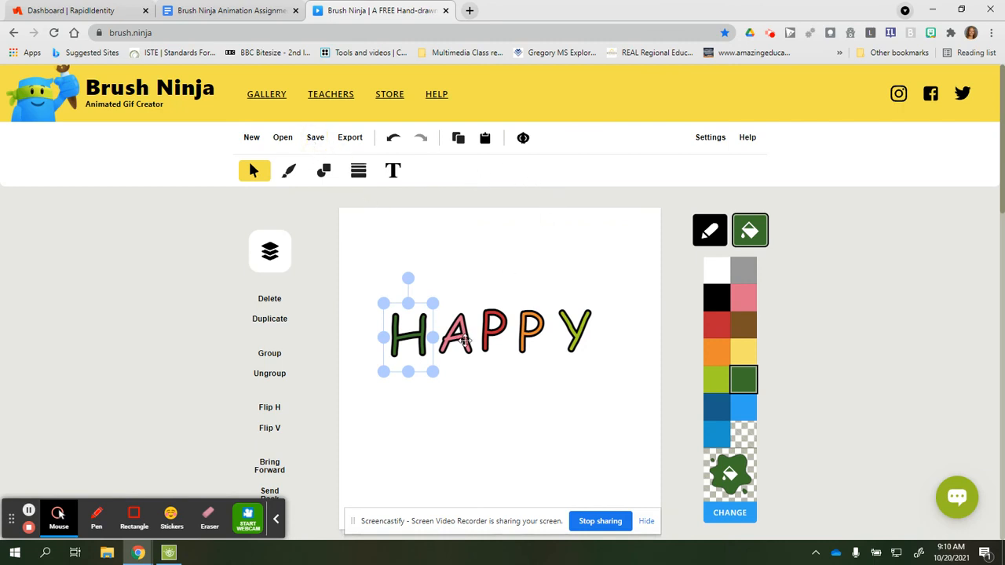
left_click(324, 172)
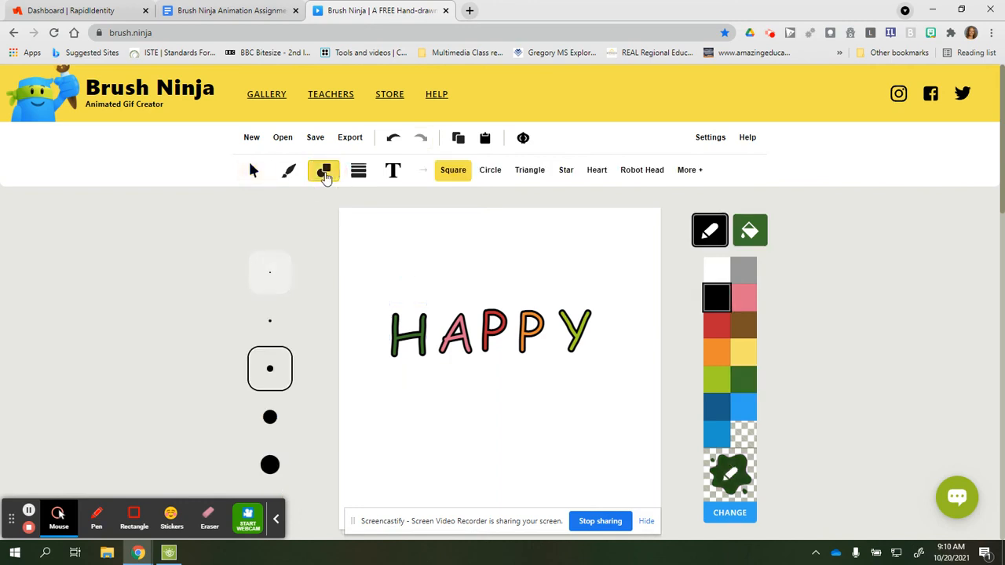
left_click(567, 171)
left_click_drag(613, 250, 596, 267)
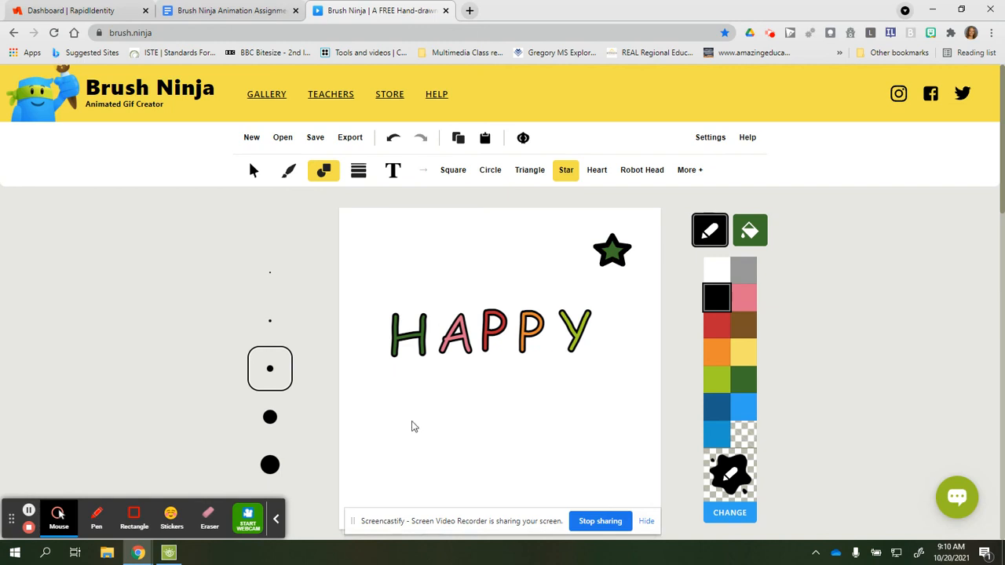
left_click_drag(416, 420, 402, 437)
left_click_drag(592, 439, 588, 446)
Draw three small green-filled circles in the fourth frame: black-outlined and dark-blue-outlined ones below the letters HAPP, and another dark-blue-outlined one above.
scroll(321, 325, "down", 3)
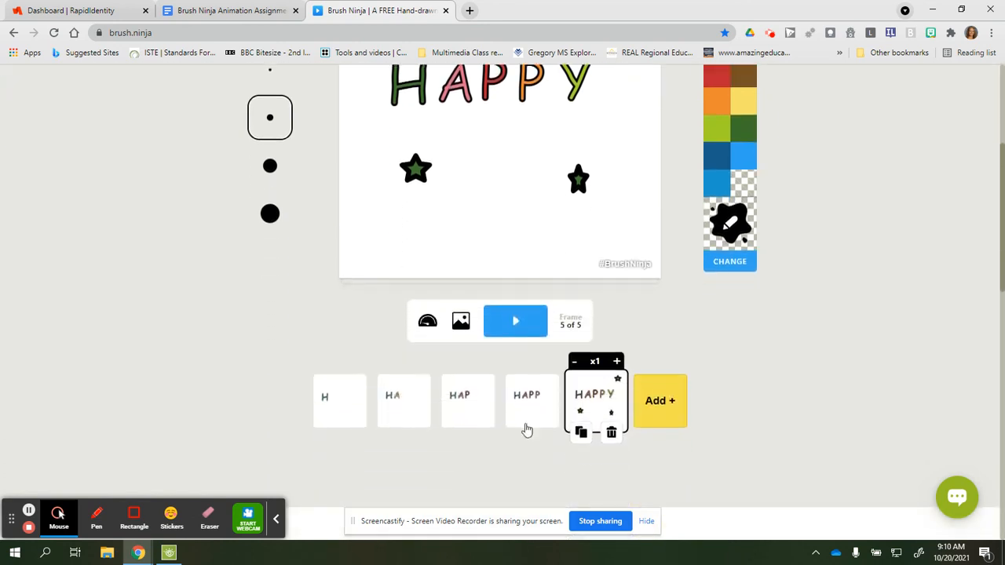
left_click(525, 402)
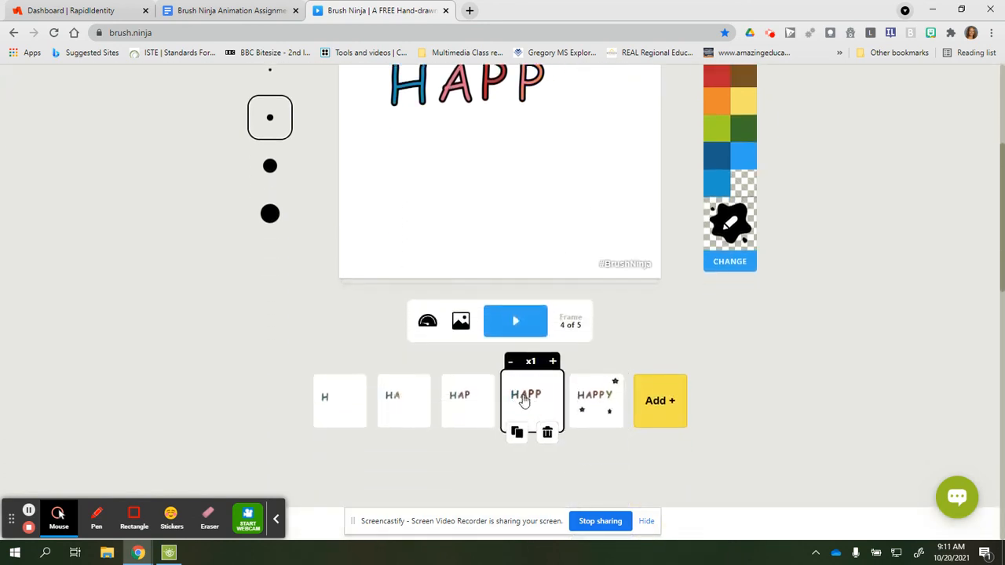
scroll(431, 308, "up", 3)
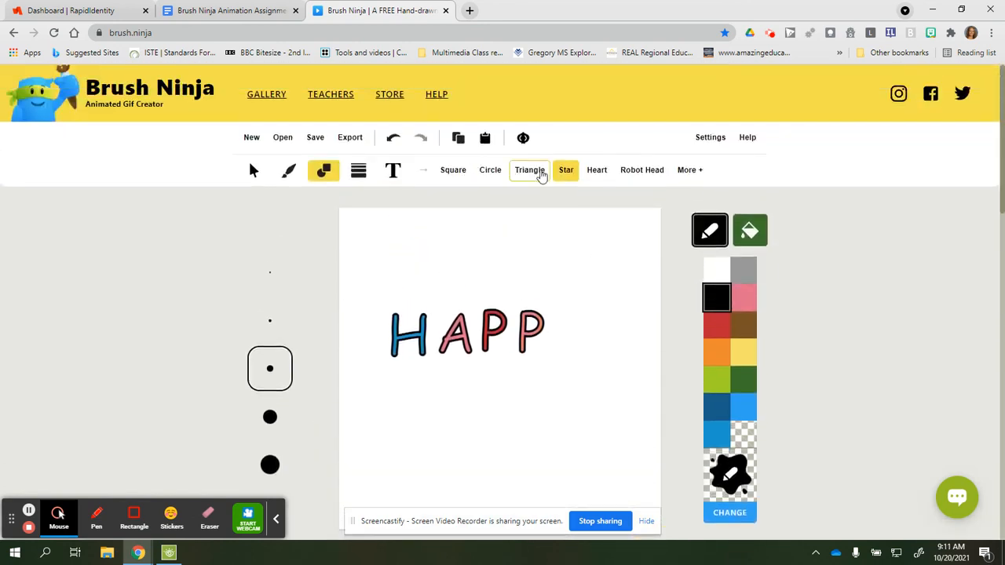
left_click(495, 172)
left_click_drag(475, 409, 444, 442)
left_click(715, 405)
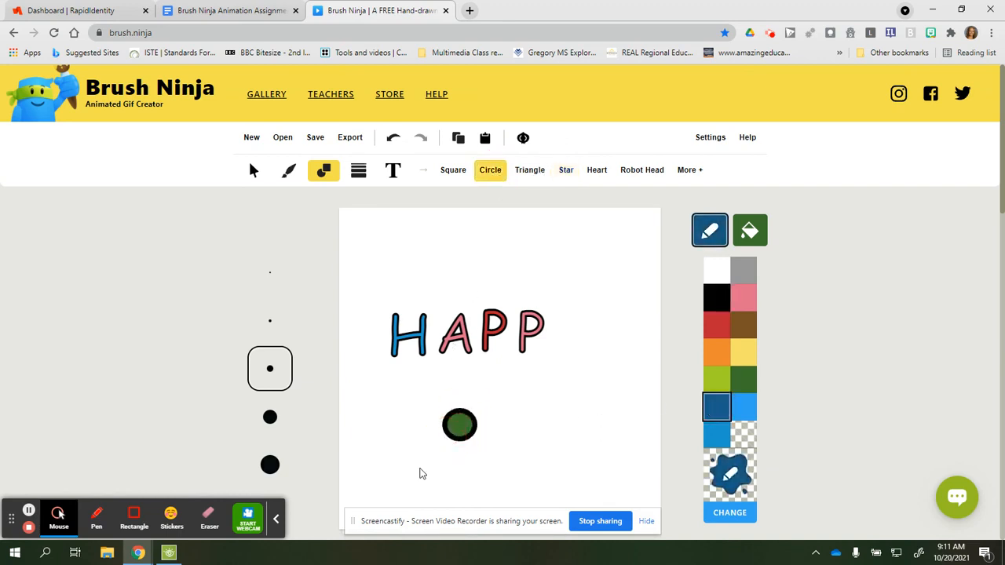
left_click_drag(529, 404, 540, 428)
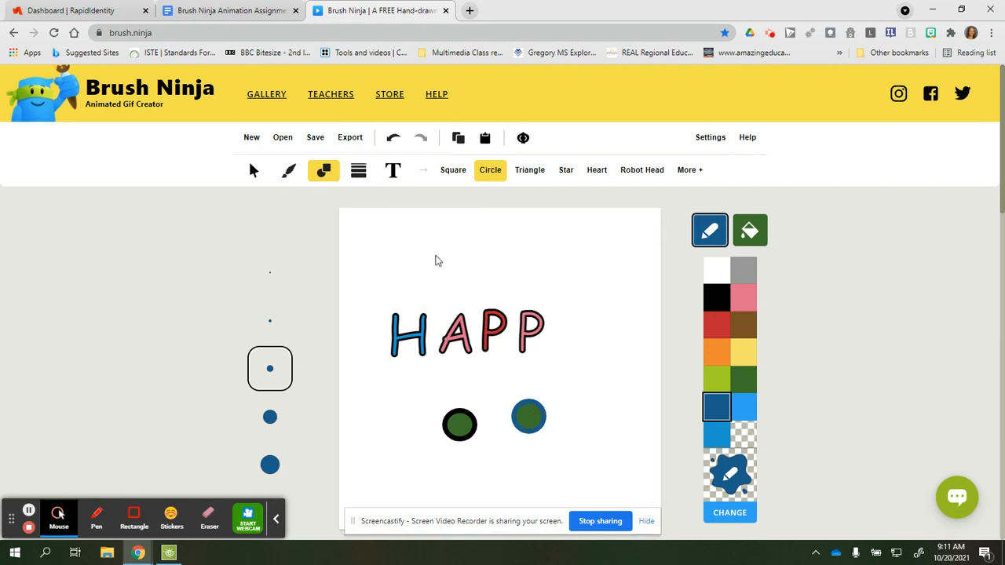
left_click_drag(437, 261, 415, 279)
Draw two small red-outlined, green-filled hearts in the second frame, one above the H and one below the letters.
scroll(390, 369, "down", 3)
left_click(397, 405)
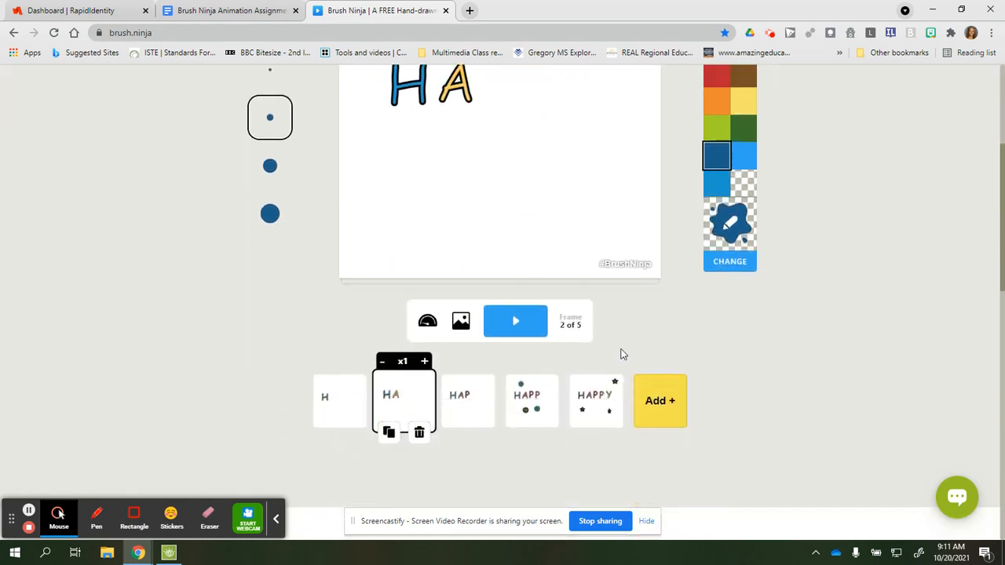
scroll(608, 351, "up", 3)
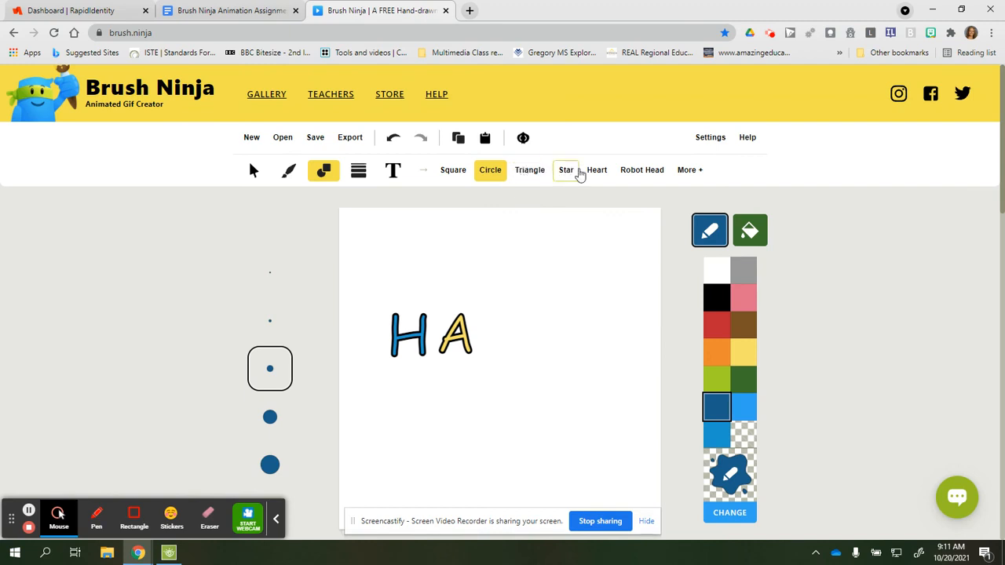
left_click(595, 174)
left_click(719, 331)
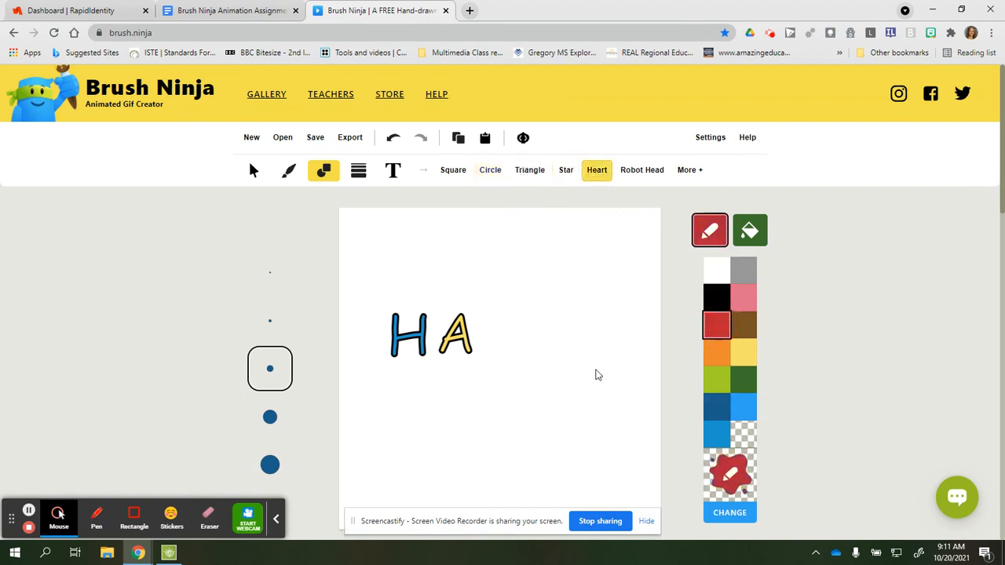
left_click_drag(516, 434, 531, 455)
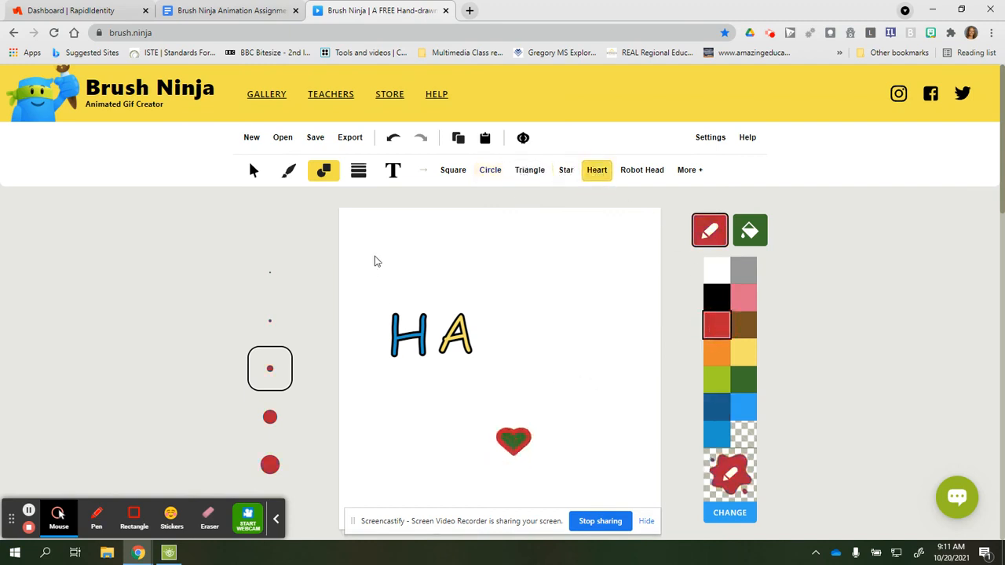
left_click_drag(375, 259, 388, 284)
Play the animation to check the circles and hearts added around the letters.
scroll(372, 373, "down", 3)
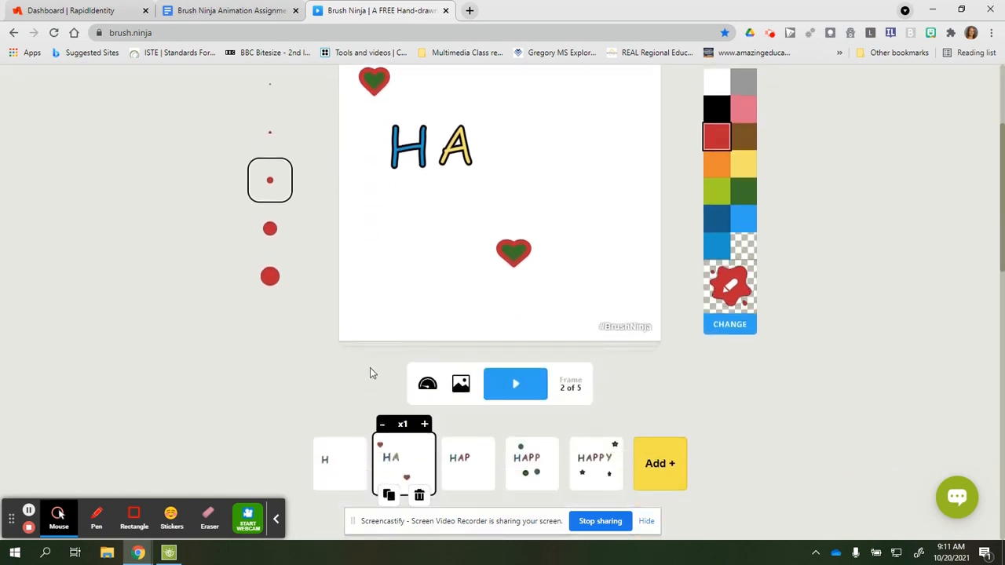
left_click(518, 388)
scroll(510, 385, "up", 3)
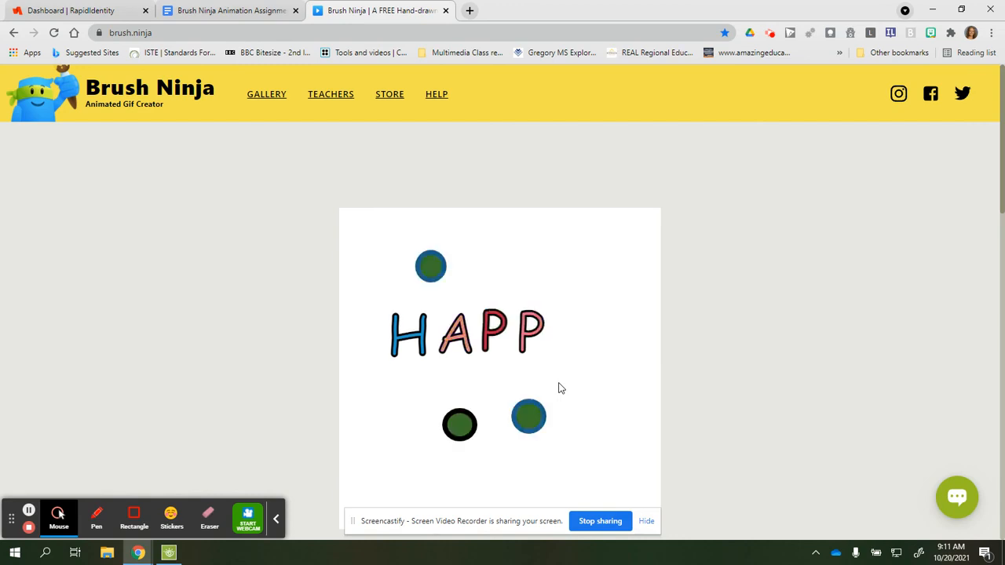
scroll(518, 346, "down", 1)
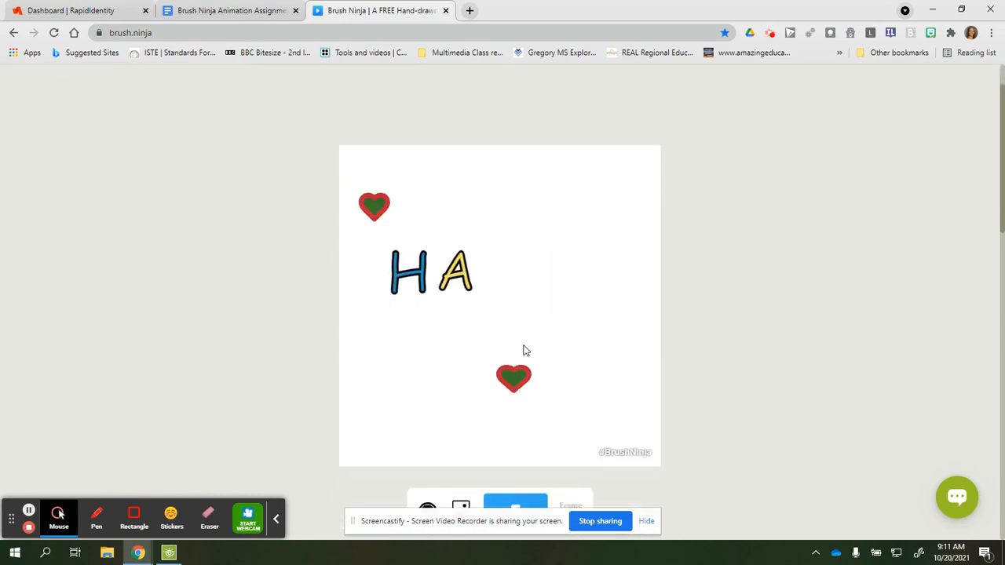
scroll(523, 348, "down", 1)
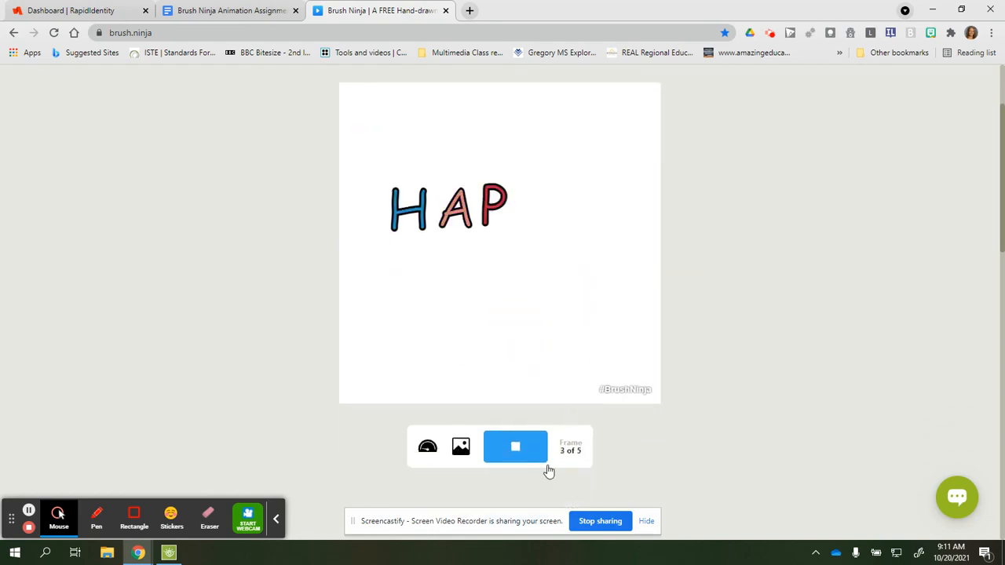